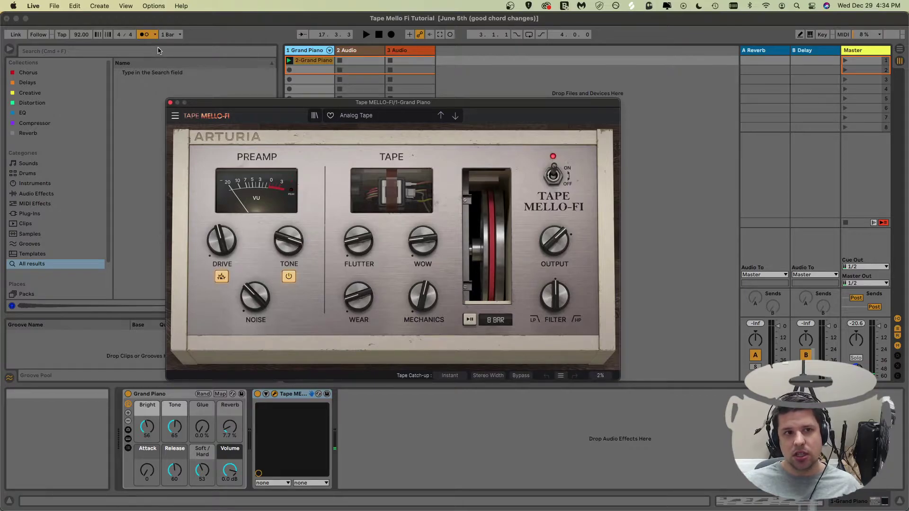
# Search the browser for "grand piano.adg01" and play the unprocessed Grand Piano clip
pyautogui.click(176, 53)
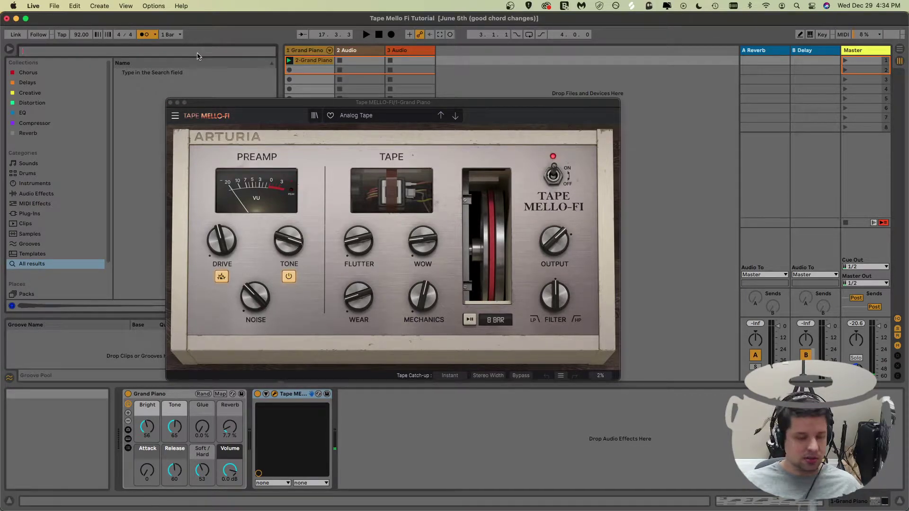
pyautogui.write('grand piano.adg01')
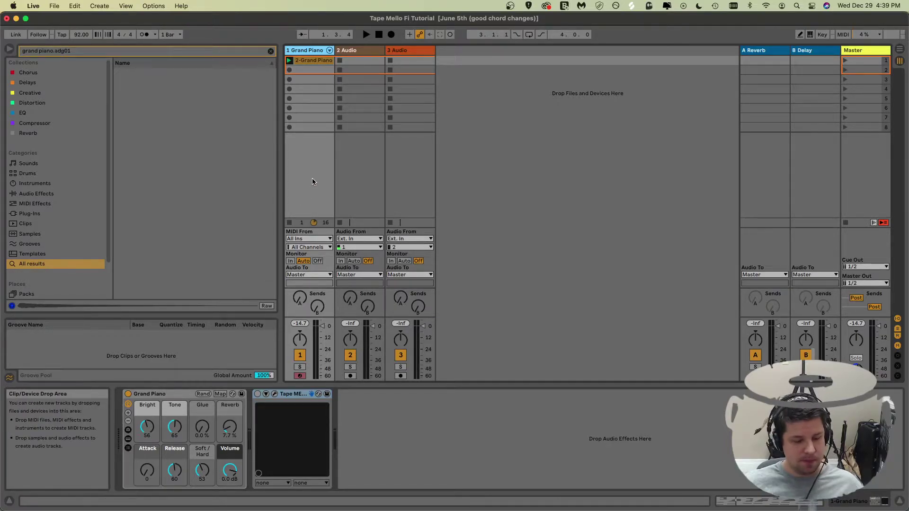
pyautogui.press('space')
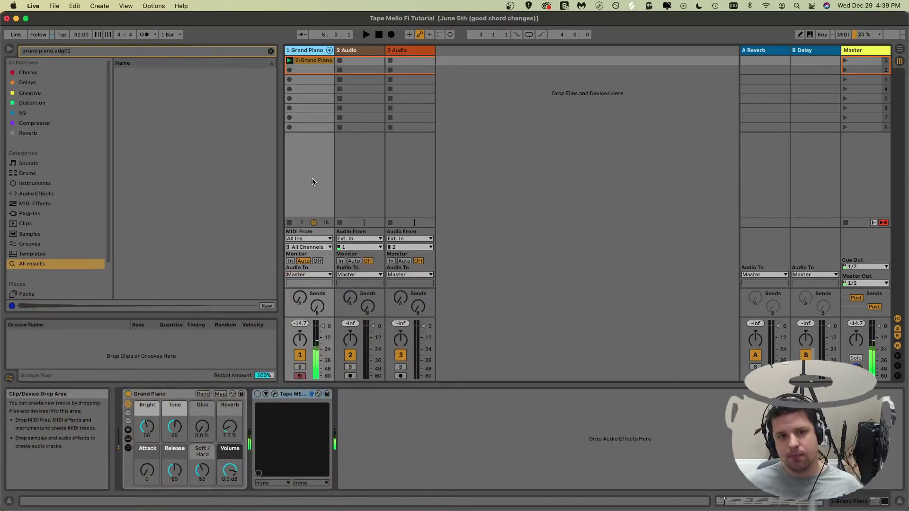
# Activate the Tape MELLO-FI device on the Grand Piano track, open its plug-in window and reposition it
pyautogui.click(258, 394)
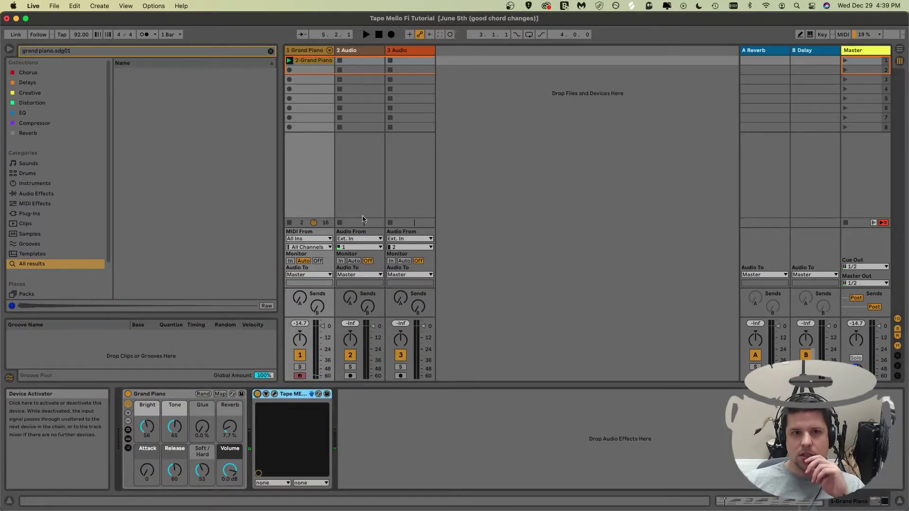
pyautogui.click(274, 394)
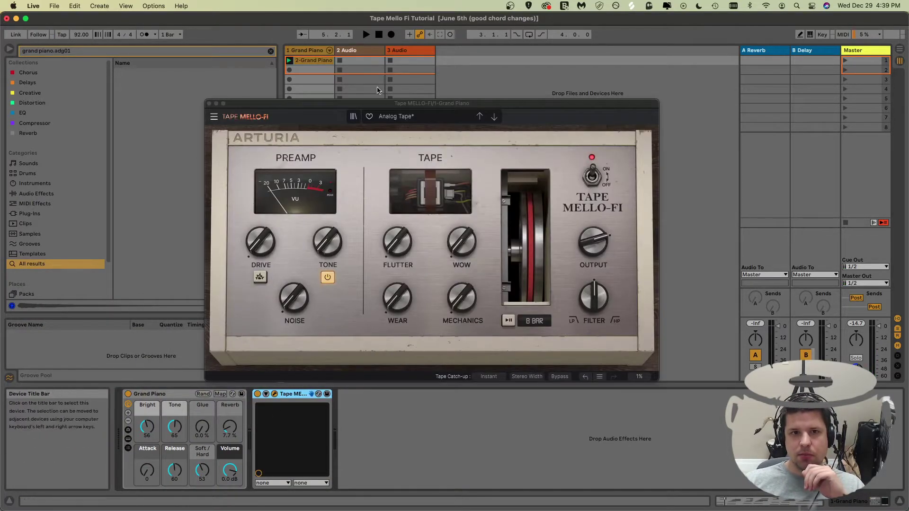
pyautogui.moveTo(394, 105); pyautogui.dragTo(358, 106)
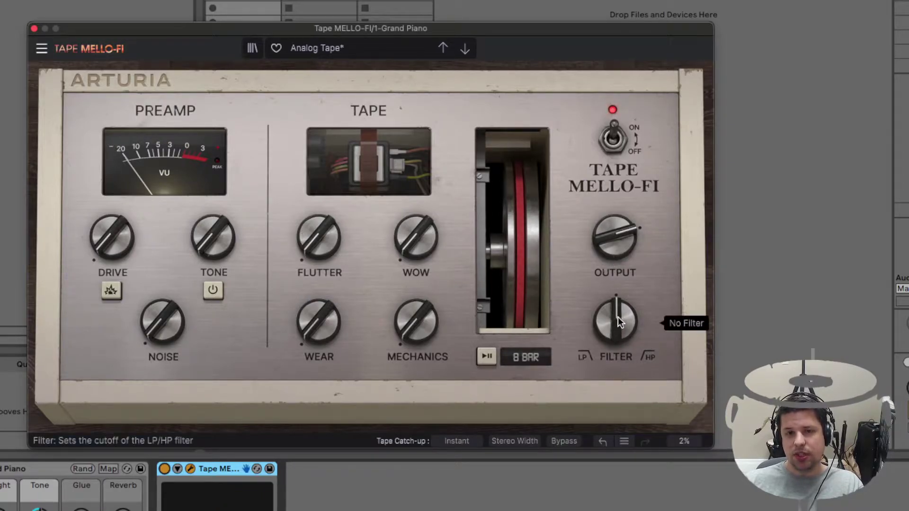
# Audition the plug-in's Drive at 68.8 % and return it to 0 %
pyautogui.moveTo(620, 245)
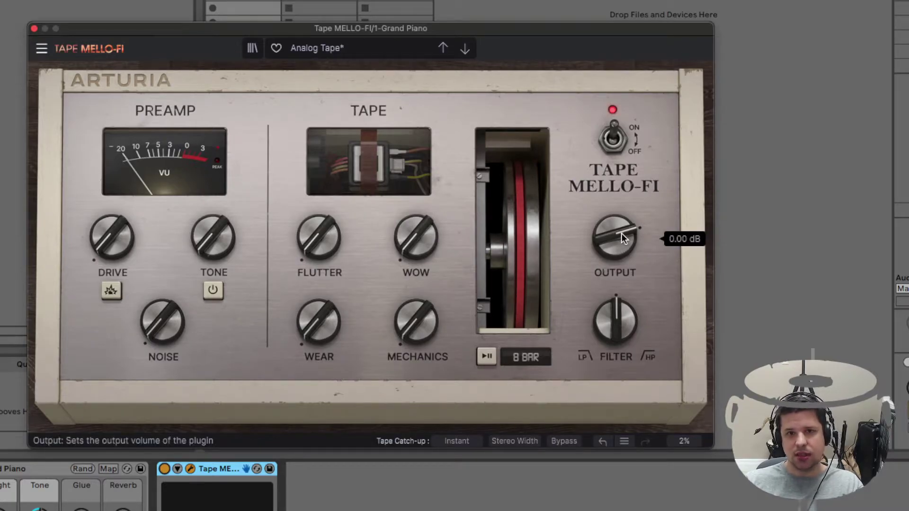
pyautogui.moveTo(104, 241)
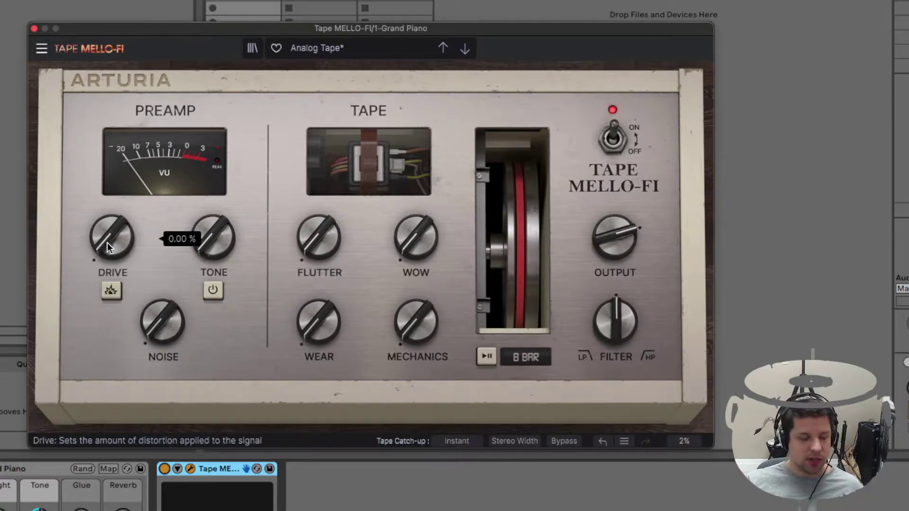
pyautogui.moveTo(108, 243); pyautogui.dragTo(107, 139)
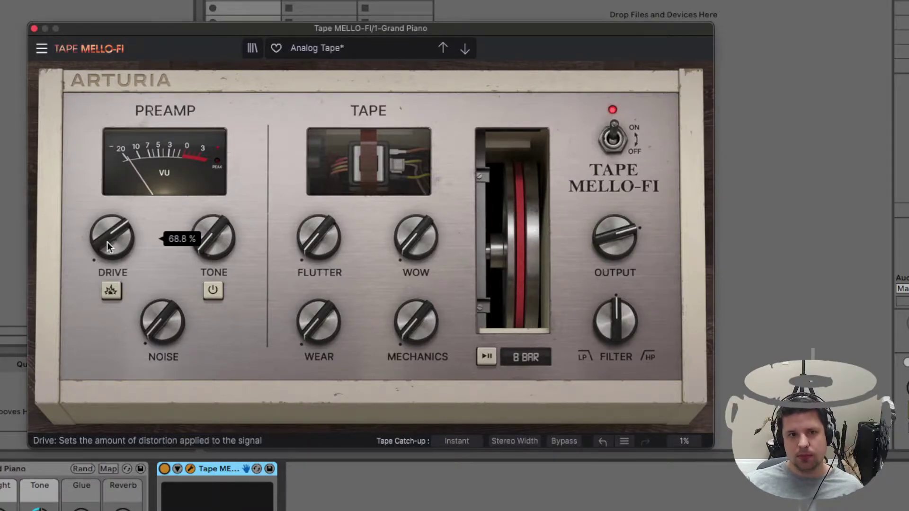
pyautogui.moveTo(107, 243)
pyautogui.mouseDown()
pyautogui.moveTo(107, 275)
pyautogui.moveTo(119, 252)
pyautogui.mouseUp()
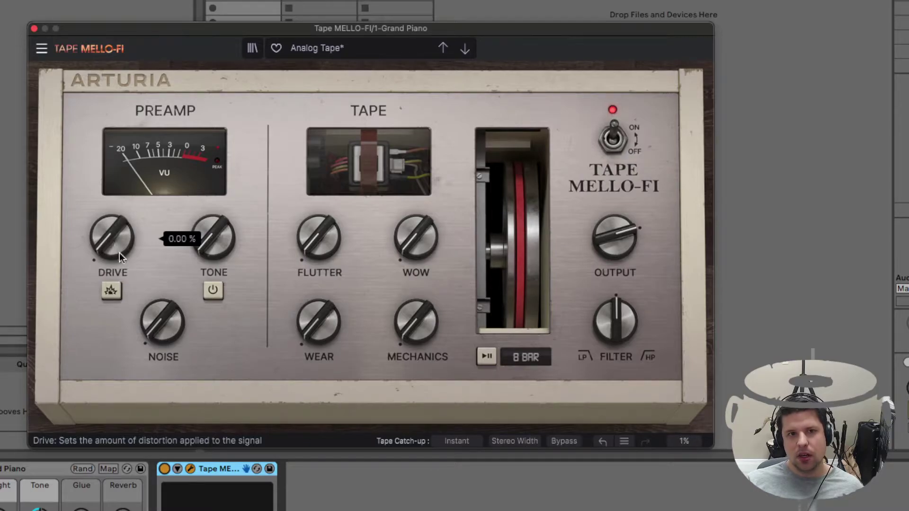
# Try the distortion switch beneath Drive with Drive raised to 87.6 %, and reset Drive to 0 % with the switch off
pyautogui.click(111, 294)
pyautogui.moveTo(111, 237)
pyautogui.moveTo(110, 237)
pyautogui.mouseDown()
pyautogui.moveTo(111, 193)
pyautogui.moveTo(111, 244)
pyautogui.mouseUp()
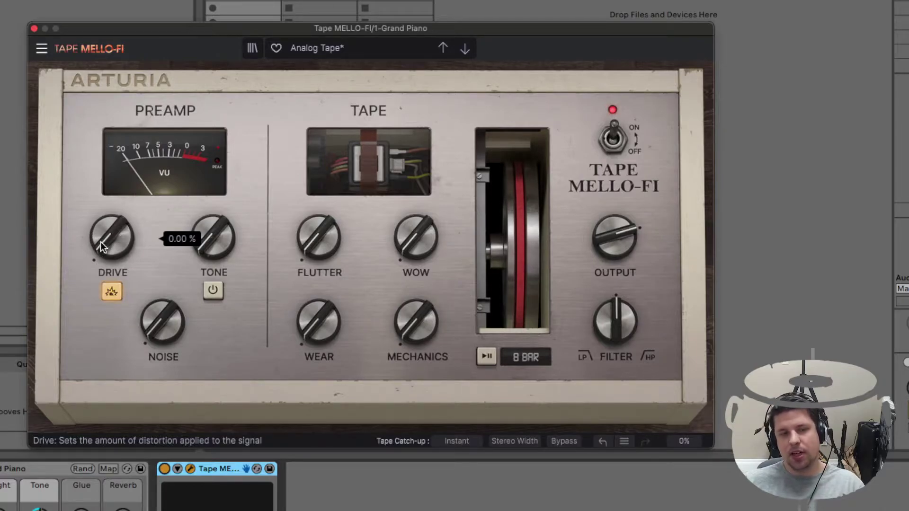
pyautogui.doubleClick(117, 235)
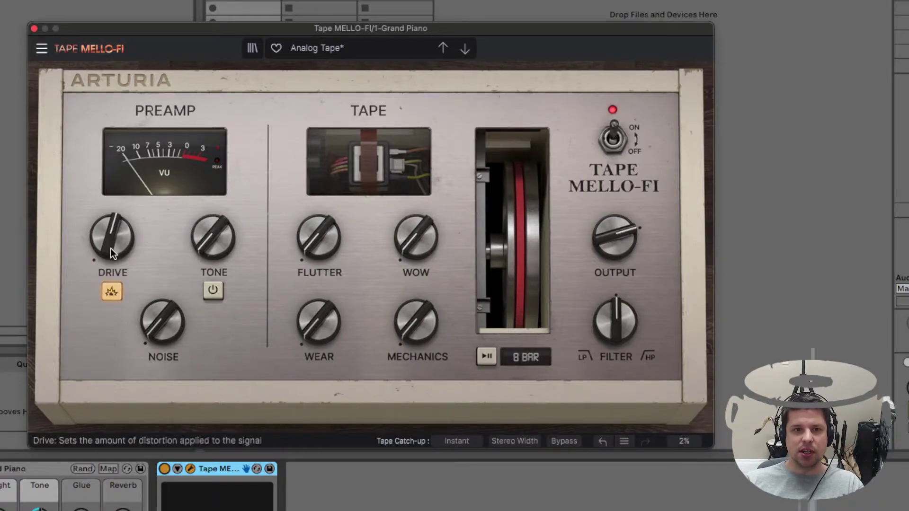
pyautogui.moveTo(111, 237); pyautogui.dragTo(112, 257)
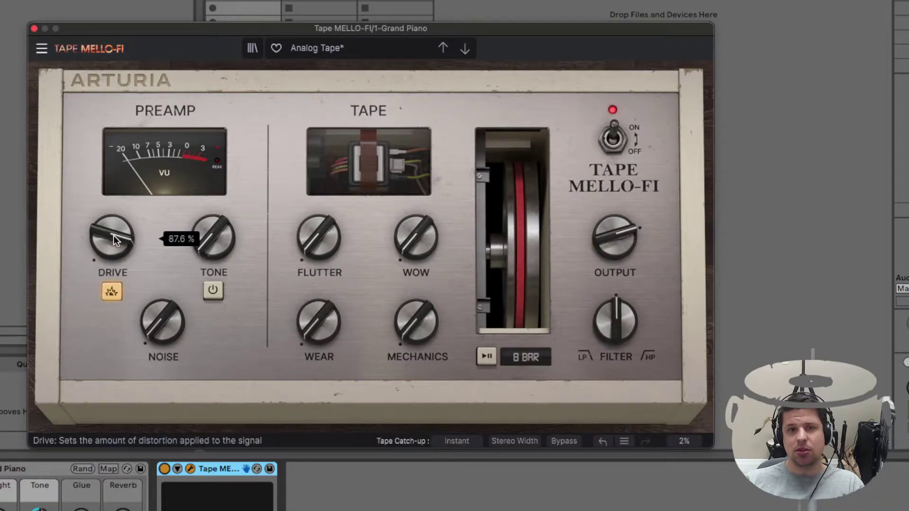
pyautogui.scroll(5, 115, 241)
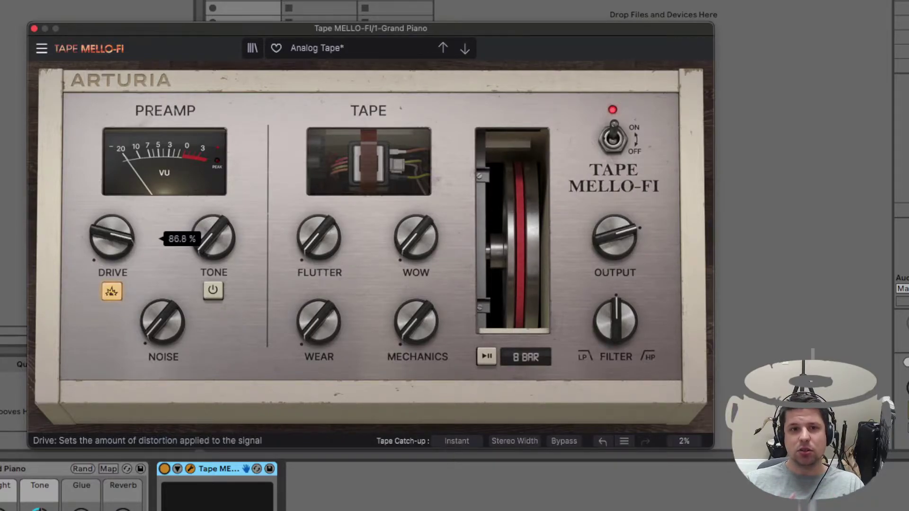
pyautogui.scroll(3, 116, 240)
pyautogui.scroll(-8, 116, 240)
pyautogui.scroll(3, 115, 240)
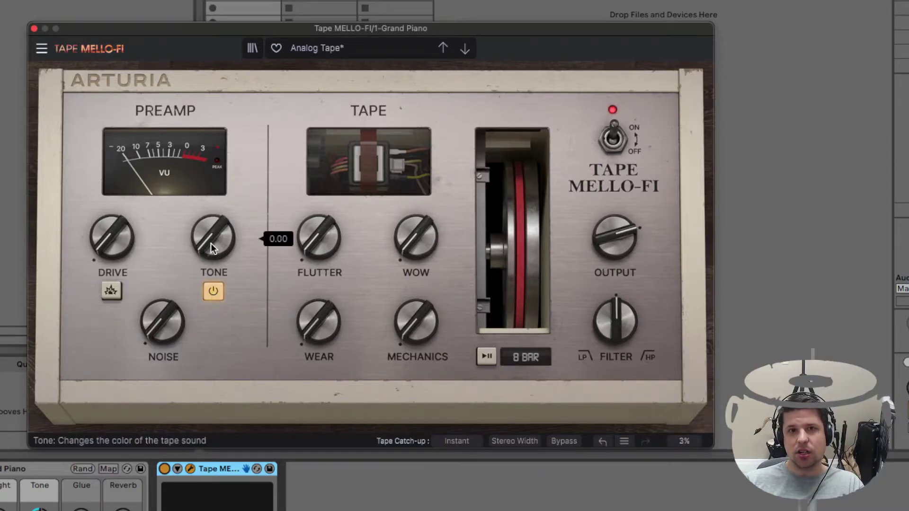
# Audition the tone circuit with Tone at 1.00 and 0.104, and switch the circuit off
pyautogui.moveTo(211, 244); pyautogui.dragTo(218, 199)
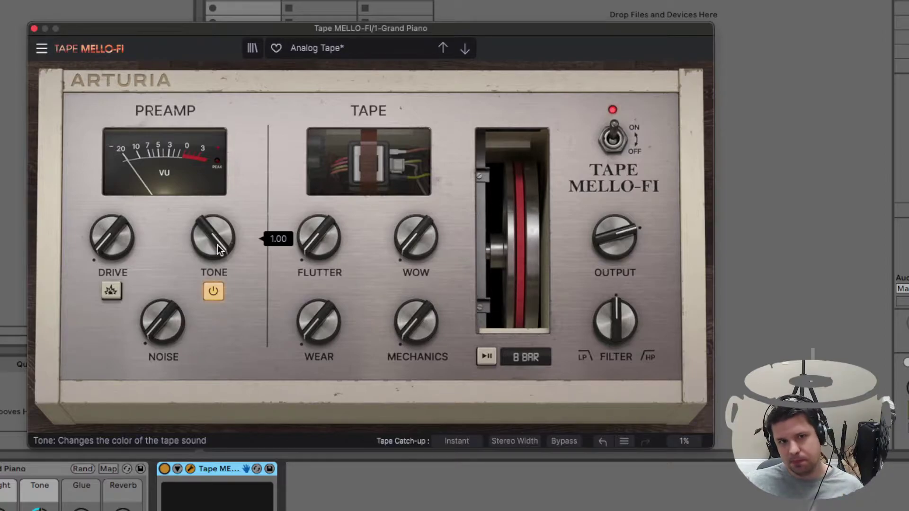
pyautogui.moveTo(217, 244)
pyautogui.mouseDown()
pyautogui.moveTo(217, 301)
pyautogui.moveTo(218, 249)
pyautogui.mouseUp()
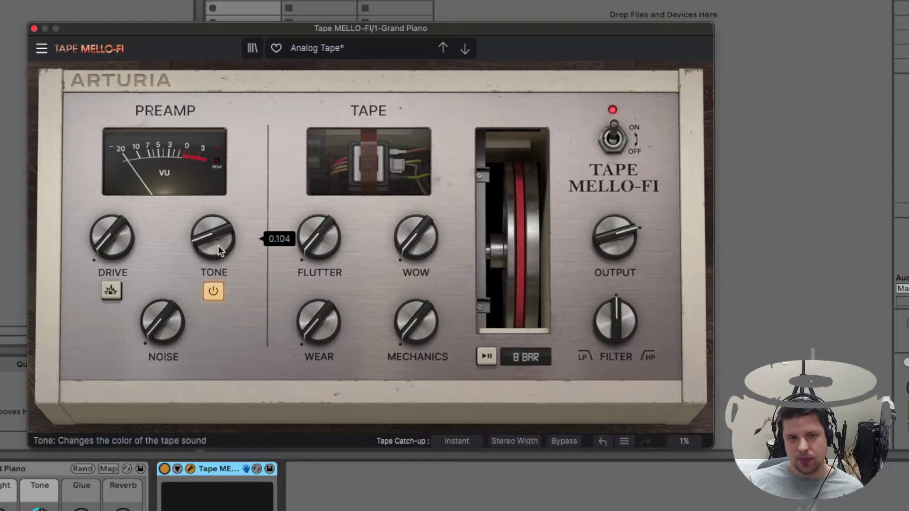
pyautogui.moveTo(218, 246); pyautogui.dragTo(219, 247)
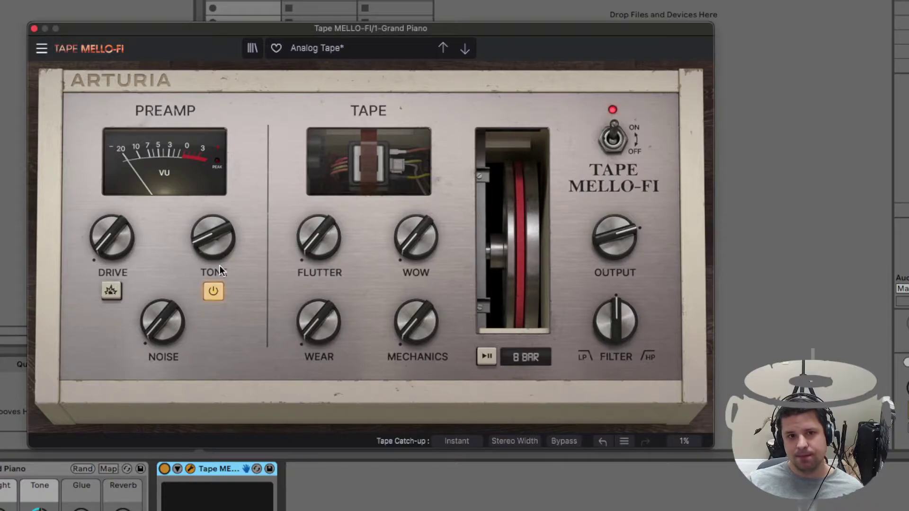
pyautogui.click(214, 292)
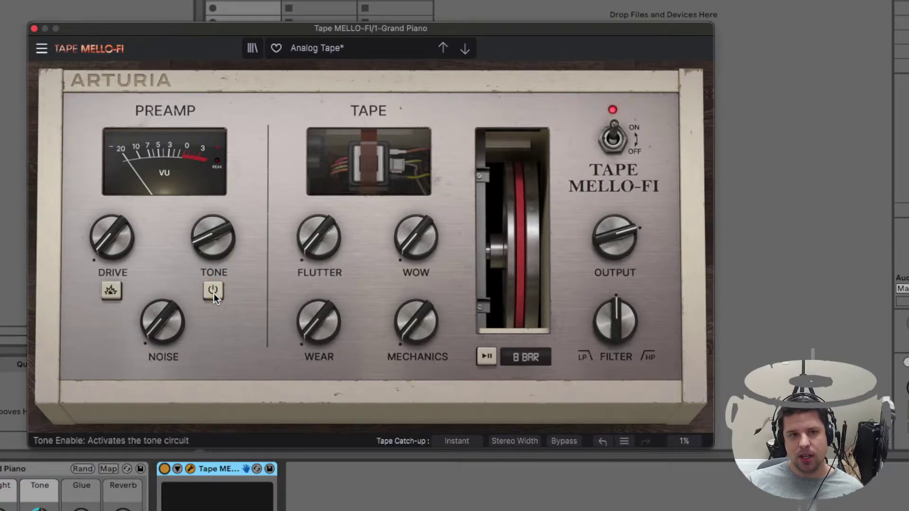
# Try adding tape noise by raising Noise to -21.4 dB
pyautogui.moveTo(155, 326)
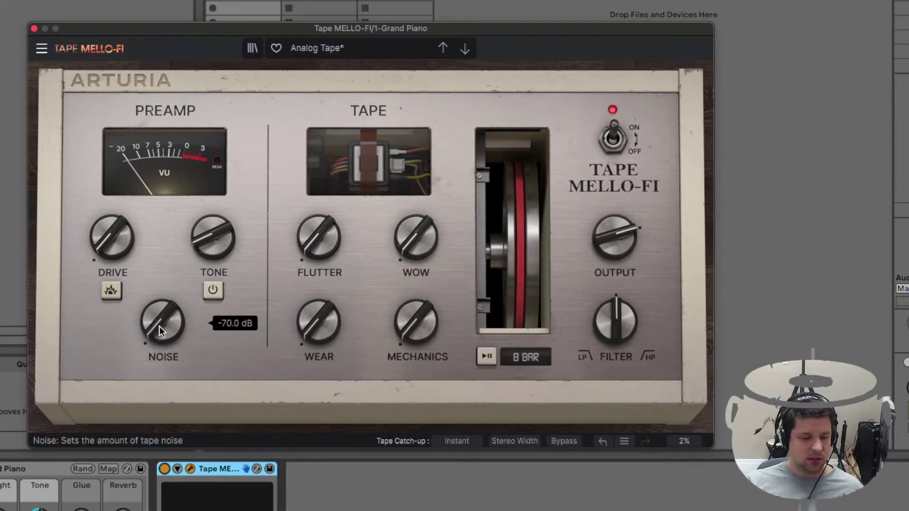
pyautogui.moveTo(159, 325); pyautogui.dragTo(159, 275)
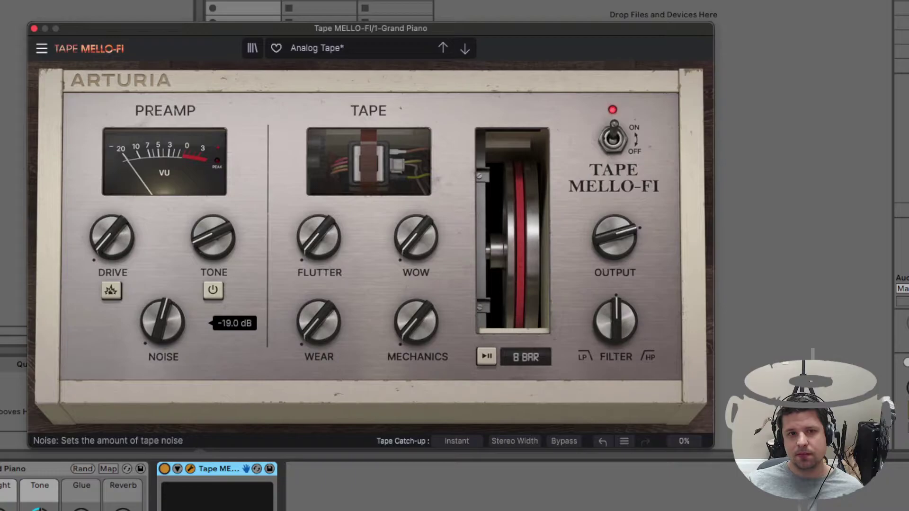
pyautogui.moveTo(159, 327)
pyautogui.mouseDown()
pyautogui.moveTo(158, 336)
pyautogui.moveTo(159, 327)
pyautogui.mouseUp()
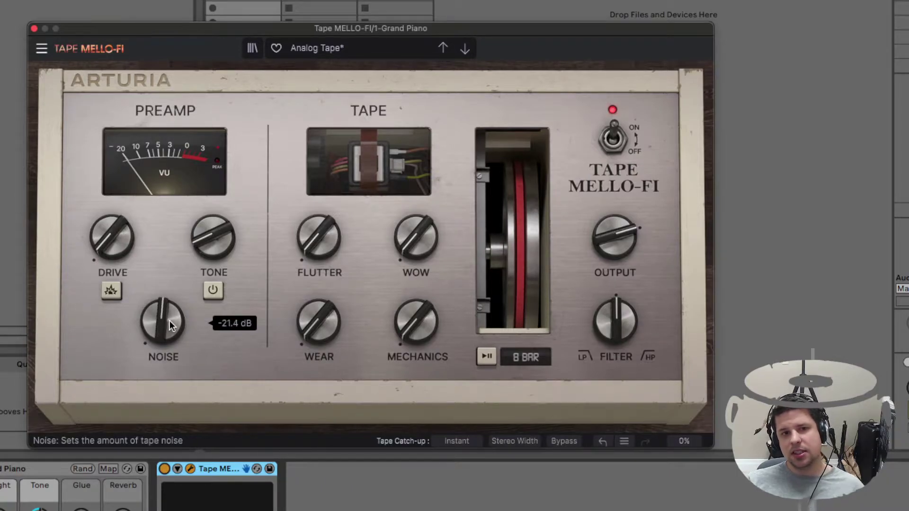
pyautogui.moveTo(165, 324); pyautogui.dragTo(165, 322)
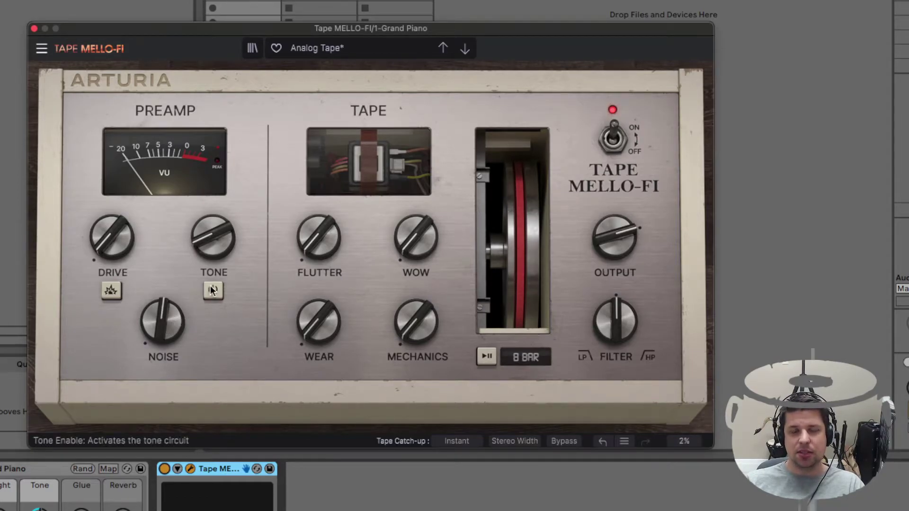
# Audition different Tone settings with the tone circuit enabled while the tape noise is raised
pyautogui.moveTo(215, 254); pyautogui.dragTo(216, 225)
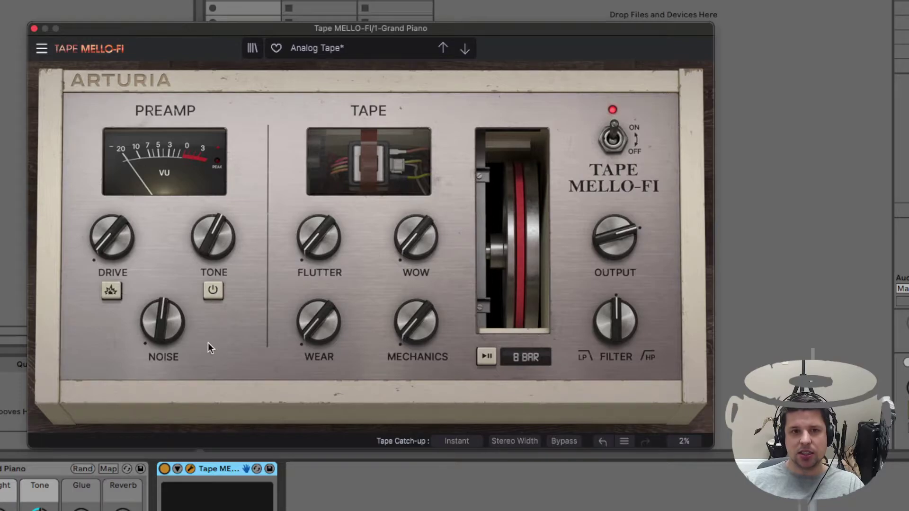
pyautogui.click(214, 291)
pyautogui.moveTo(213, 237)
pyautogui.mouseDown()
pyautogui.moveTo(213, 227)
pyautogui.moveTo(223, 244)
pyautogui.moveTo(216, 229)
pyautogui.moveTo(217, 274)
pyautogui.moveTo(217, 193)
pyautogui.moveTo(216, 233)
pyautogui.mouseUp()
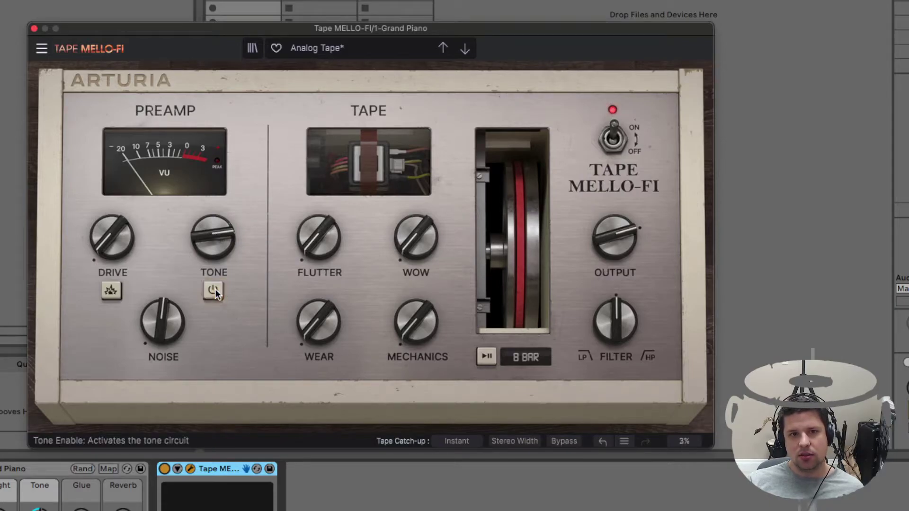
# Reset Noise to -70.0 dB and Tone to its minimum
pyautogui.scroll(-10, 158, 307)
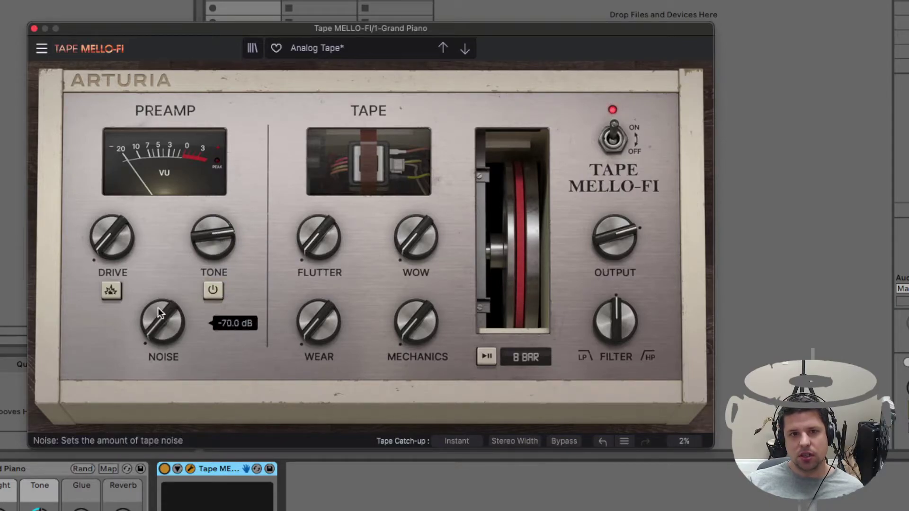
pyautogui.moveTo(194, 241); pyautogui.dragTo(193, 341)
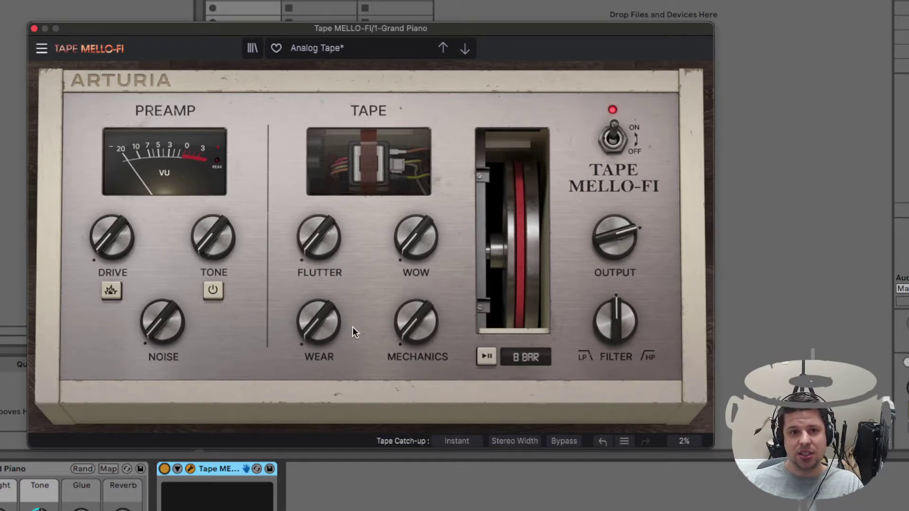
# Audition the worn-tape degradation using the Wear control and return it to 0 %
pyautogui.moveTo(322, 308)
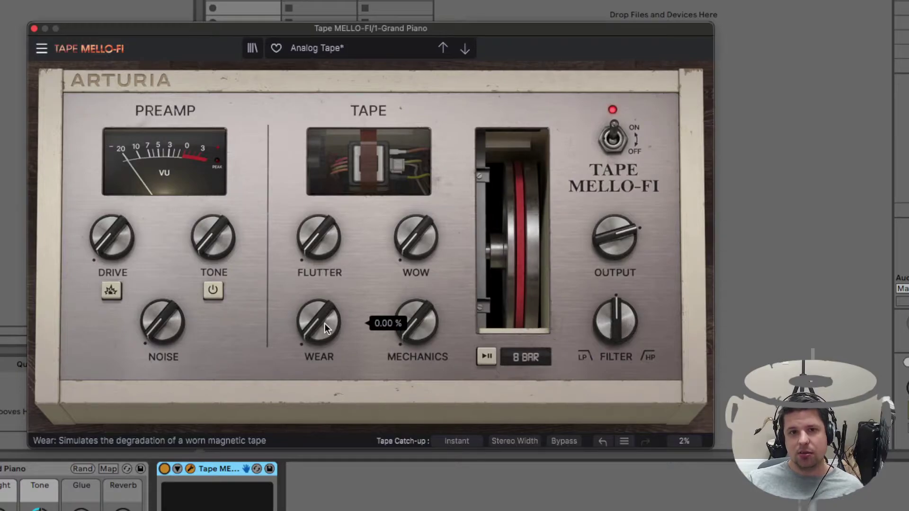
pyautogui.moveTo(324, 323)
pyautogui.mouseDown()
pyautogui.moveTo(324, 284)
pyautogui.moveTo(324, 334)
pyautogui.mouseUp()
pyautogui.moveTo(324, 322)
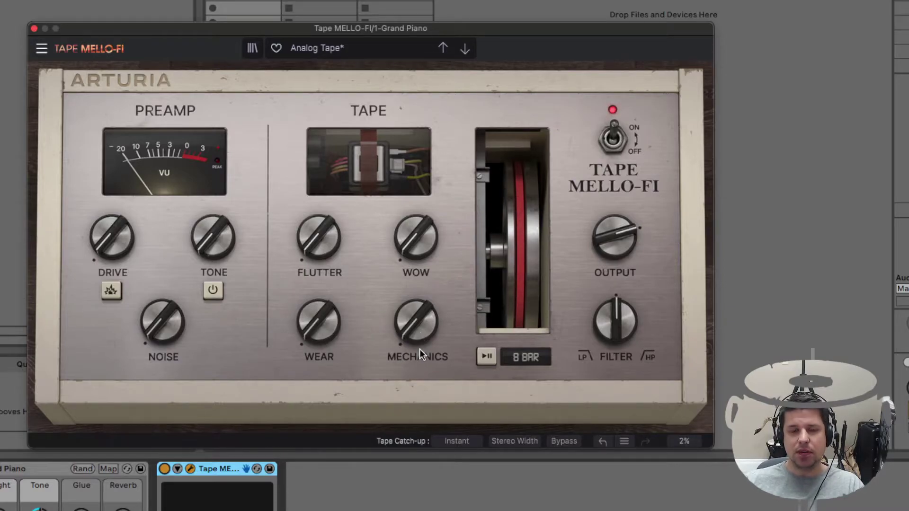
# Audition several levels of mechanical tape noise and set Mechanics to about -18.6 dB
pyautogui.moveTo(418, 336)
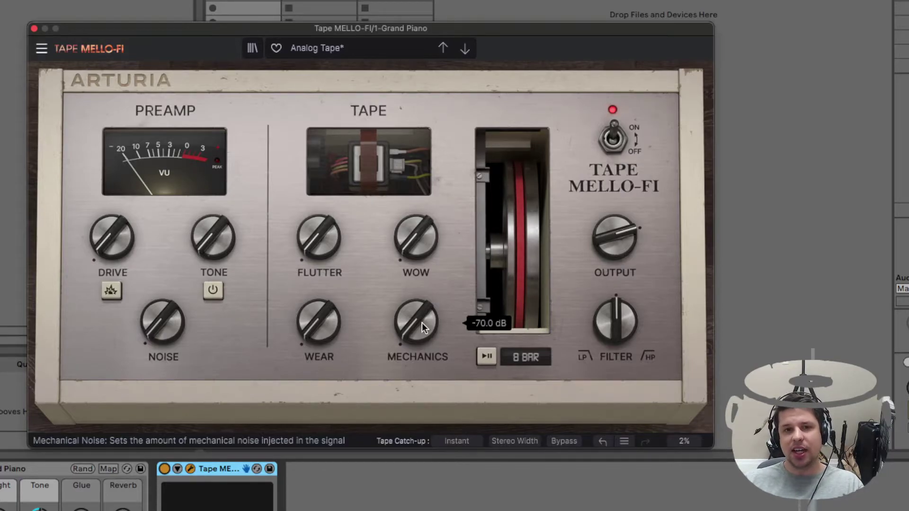
pyautogui.moveTo(418, 325)
pyautogui.mouseDown()
pyautogui.moveTo(417, 309)
pyautogui.moveTo(406, 325)
pyautogui.moveTo(407, 314)
pyautogui.mouseUp()
pyautogui.doubleClick(418, 325)
pyautogui.scroll(3, 405, 326)
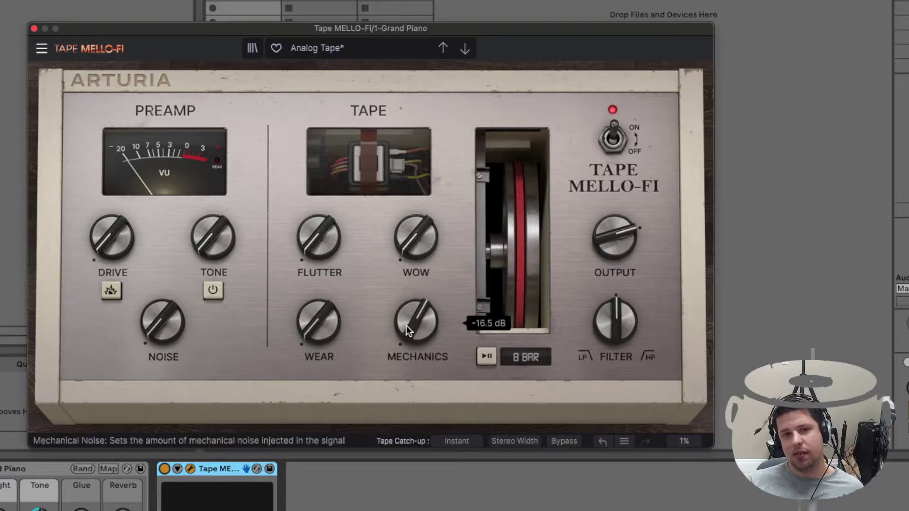
pyautogui.moveTo(407, 326); pyautogui.dragTo(406, 317)
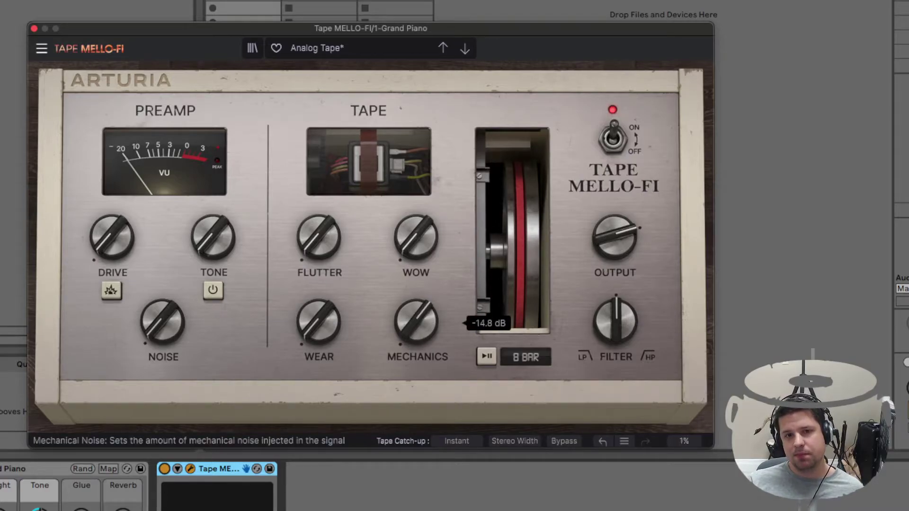
pyautogui.moveTo(406, 318); pyautogui.dragTo(406, 327)
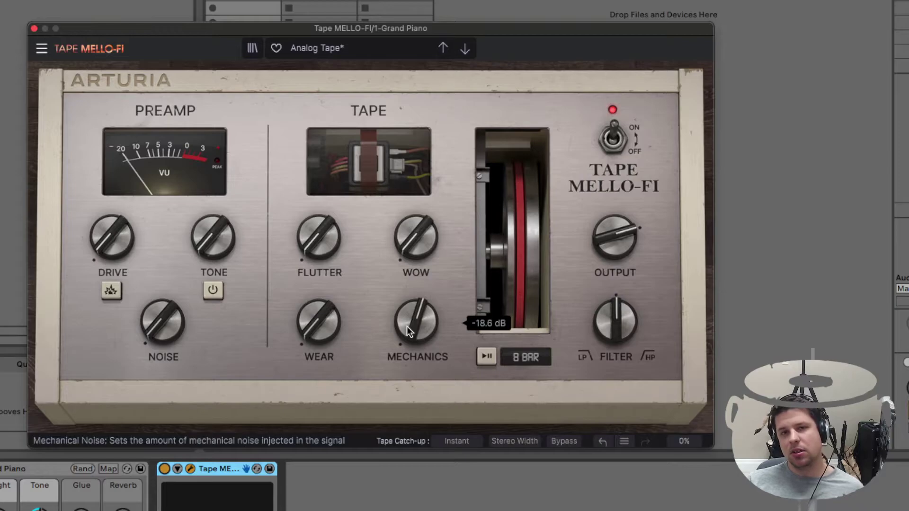
pyautogui.click(374, 469)
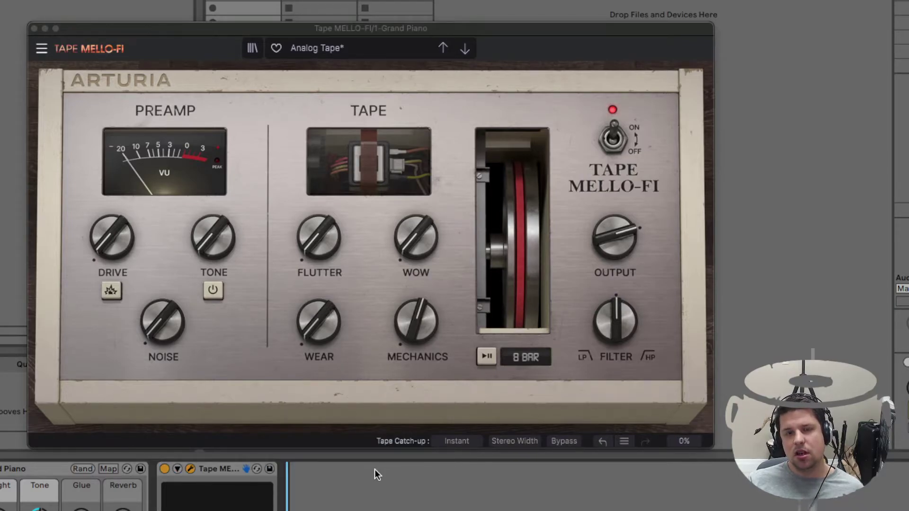
pyautogui.moveTo(421, 327); pyautogui.dragTo(421, 331)
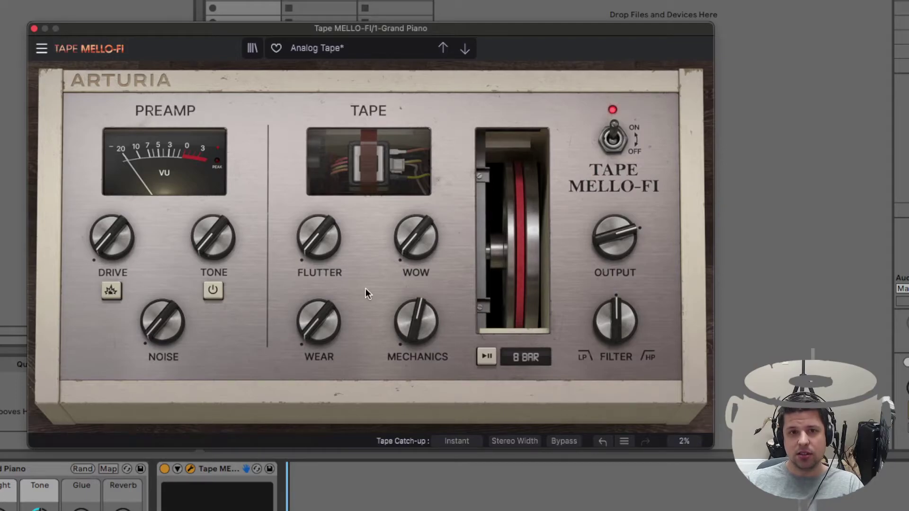
# Reset Mechanics to -70.0 dB, compare raised tape noise with raised mechanical noise, and return both controls to minimum
pyautogui.moveTo(409, 317)
pyautogui.mouseDown()
pyautogui.moveTo(408, 325)
pyautogui.moveTo(408, 317)
pyautogui.mouseUp()
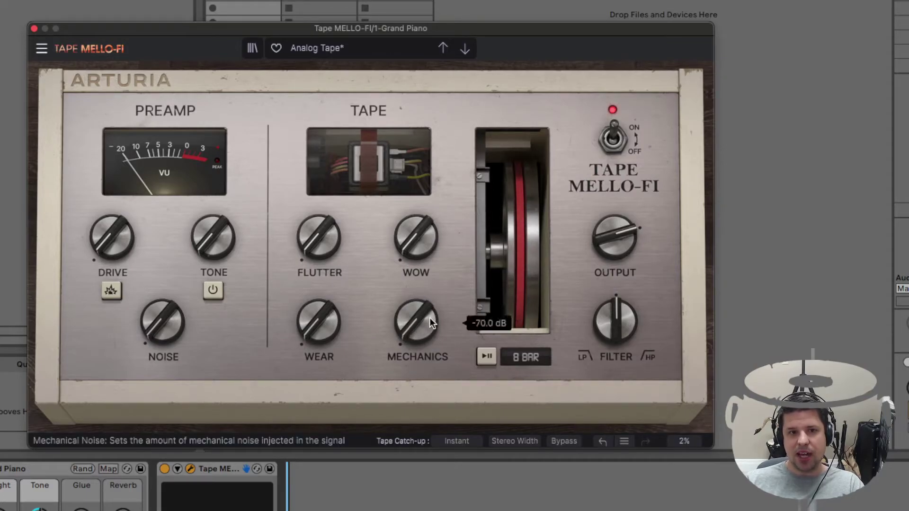
pyautogui.moveTo(168, 303)
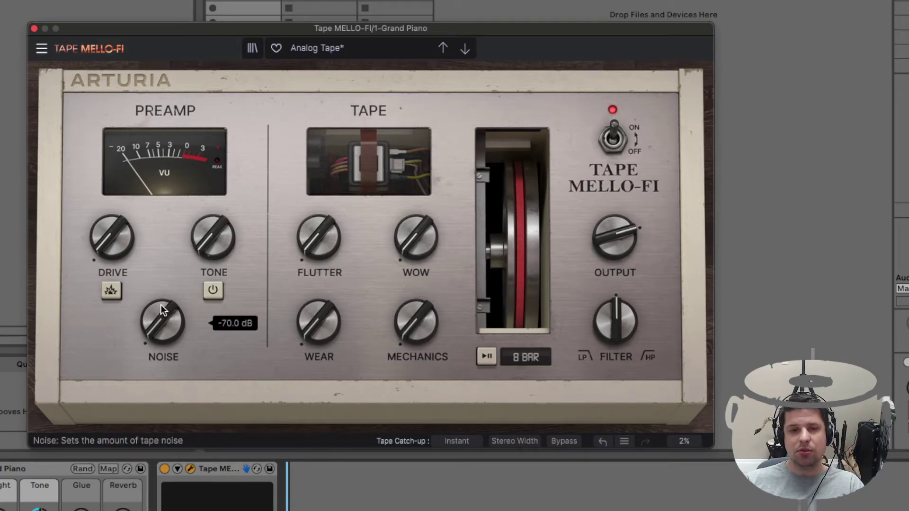
pyautogui.moveTo(159, 305); pyautogui.dragTo(160, 284)
pyautogui.moveTo(404, 343); pyautogui.dragTo(404, 310)
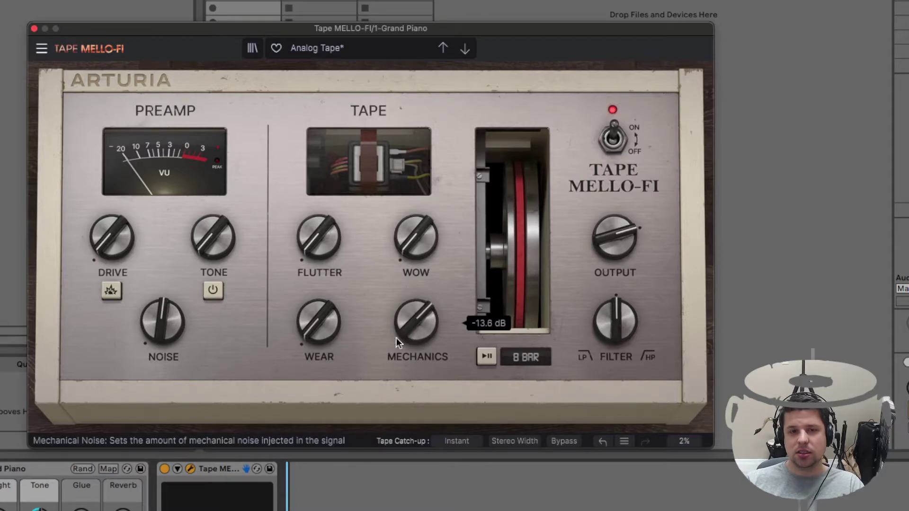
pyautogui.moveTo(314, 327); pyautogui.dragTo(342, 329)
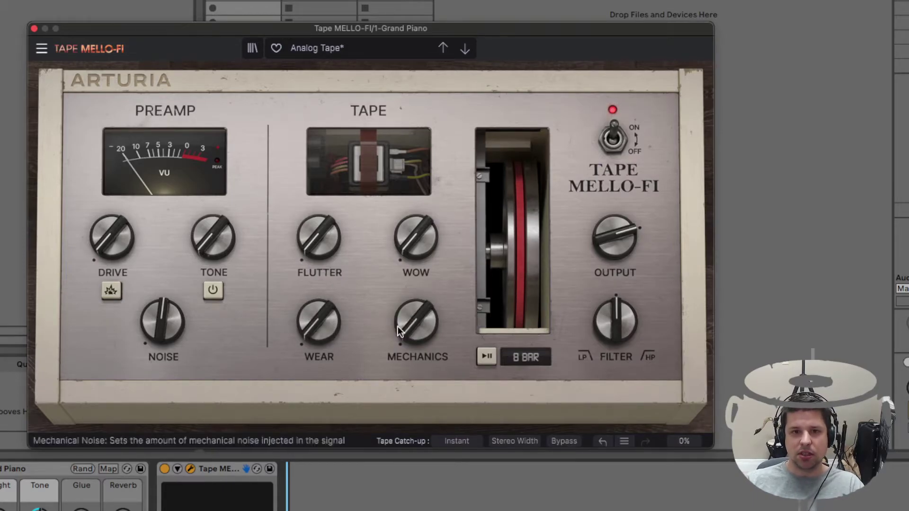
pyautogui.moveTo(174, 312)
pyautogui.moveTo(173, 311); pyautogui.dragTo(218, 304)
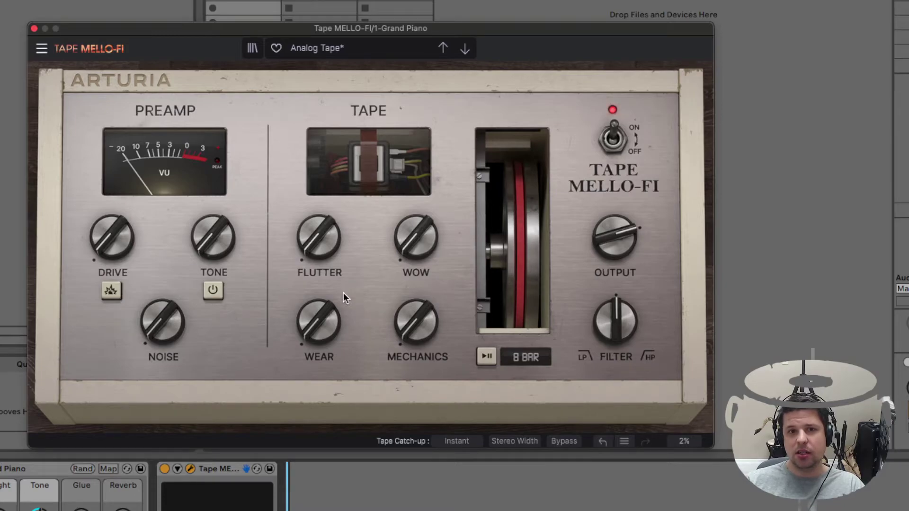
# Audition the fast pitch variation at several Flutter levels between about 42 % and 53 % and return it to 0 %
pyautogui.moveTo(312, 238)
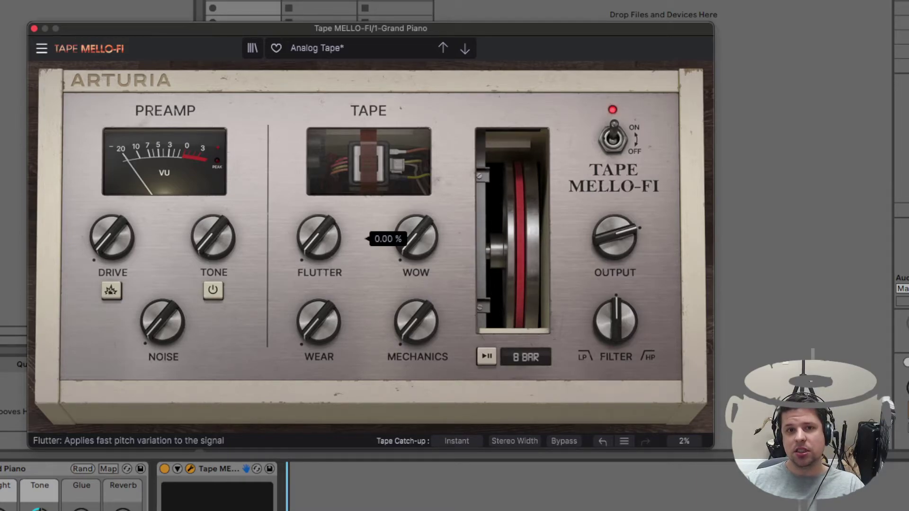
pyautogui.moveTo(326, 247); pyautogui.dragTo(326, 227)
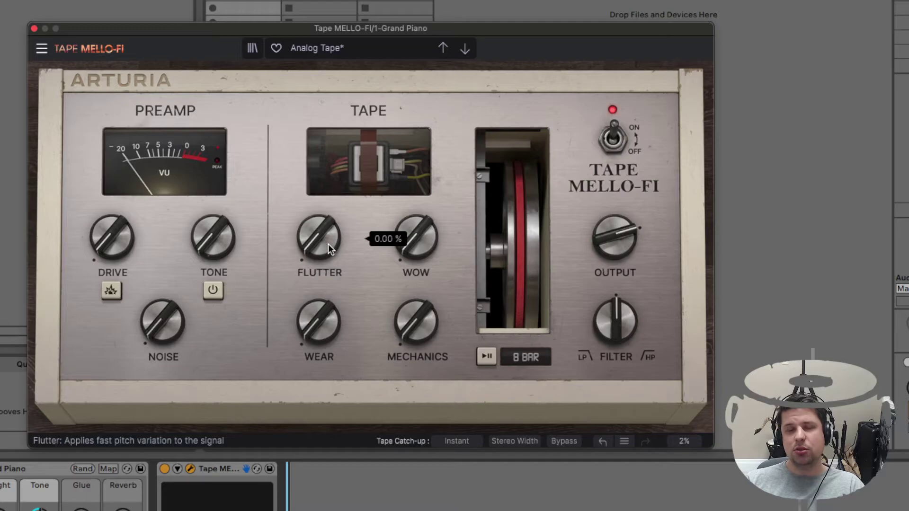
pyautogui.moveTo(328, 244); pyautogui.dragTo(328, 149)
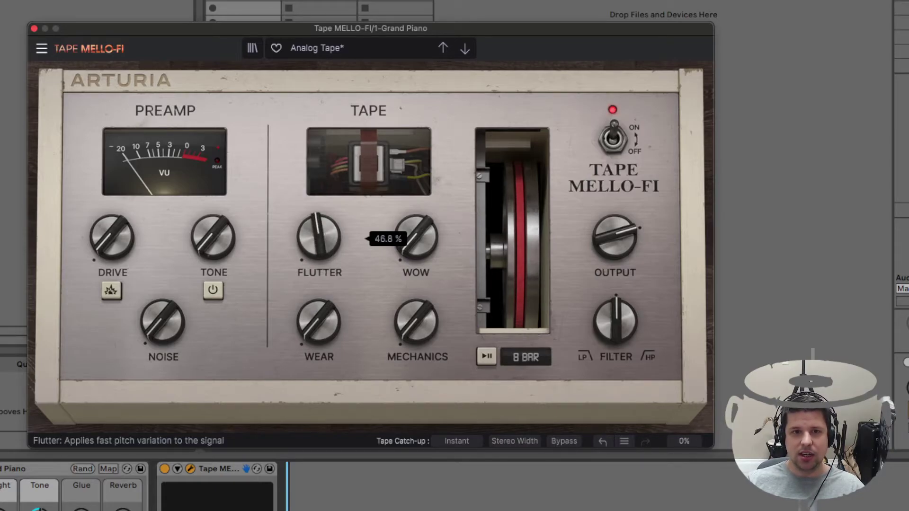
pyautogui.moveTo(328, 148)
pyautogui.mouseDown()
pyautogui.moveTo(328, 75)
pyautogui.moveTo(328, 156)
pyautogui.mouseUp()
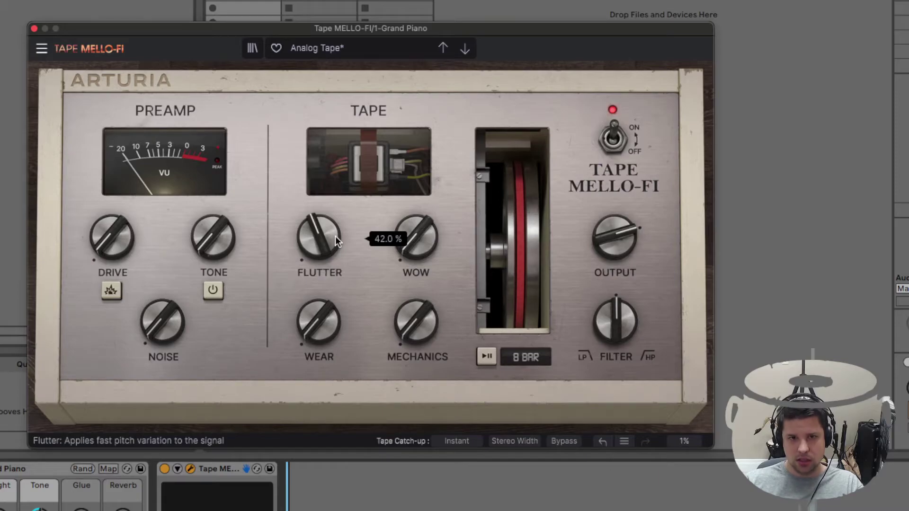
pyautogui.moveTo(335, 237); pyautogui.dragTo(336, 260)
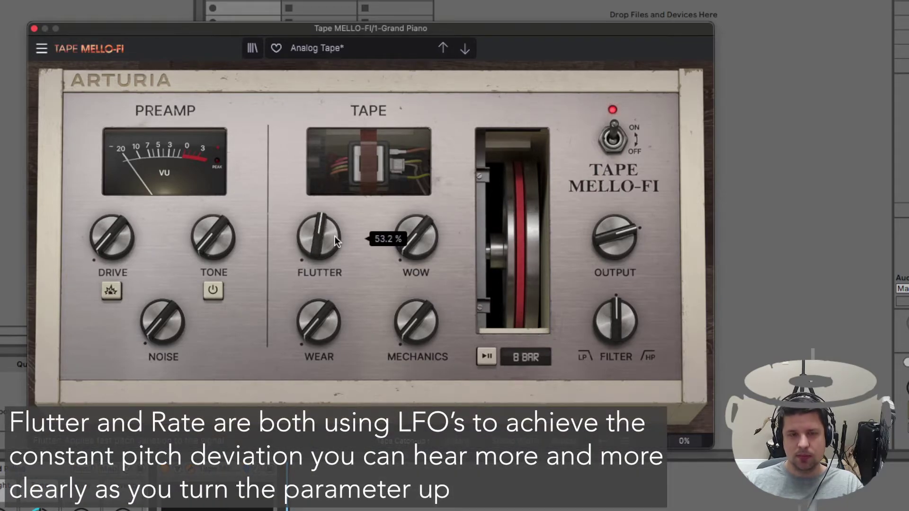
pyautogui.scroll(-2, 335, 241)
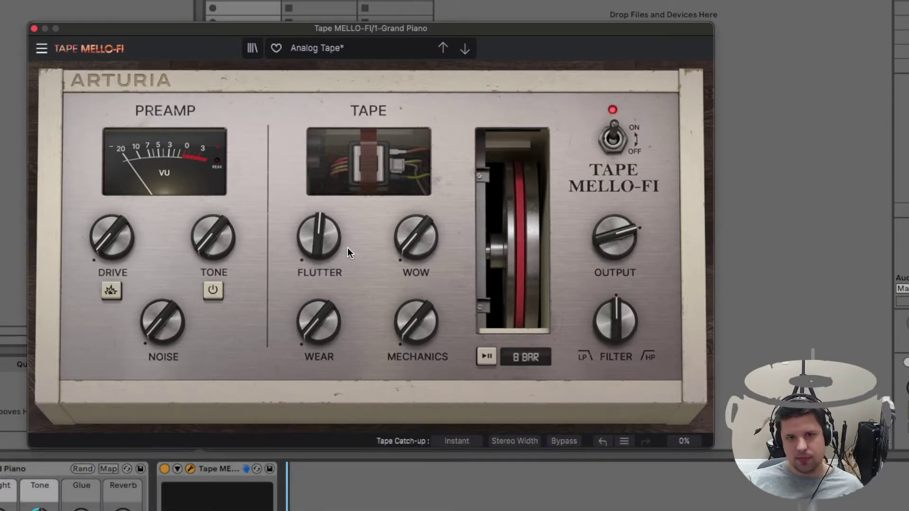
pyautogui.moveTo(333, 241)
pyautogui.mouseDown()
pyautogui.moveTo(334, 270)
pyautogui.moveTo(325, 233)
pyautogui.mouseUp()
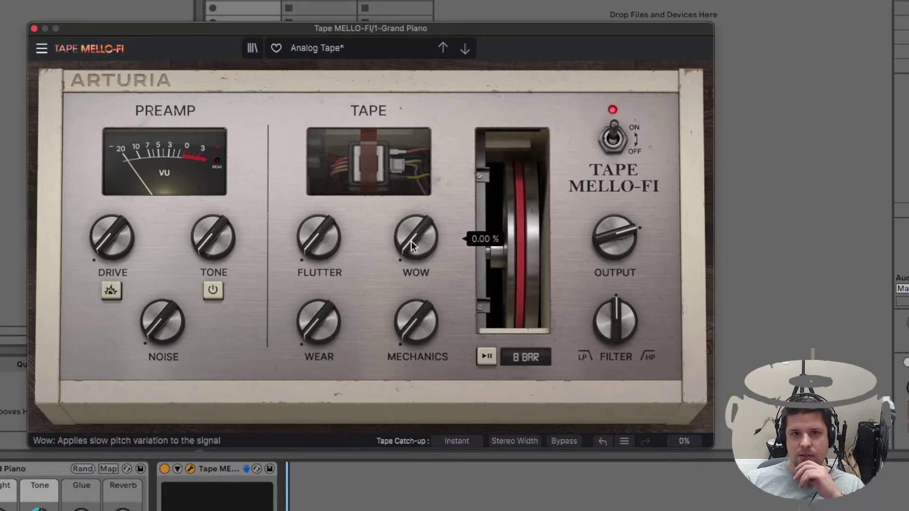
# Audition the slow pitch variation at several Wow levels, including about 54.8 % and 42.0 %, and reset it to 0 %
pyautogui.moveTo(412, 240); pyautogui.dragTo(412, 240)
pyautogui.moveTo(412, 240)
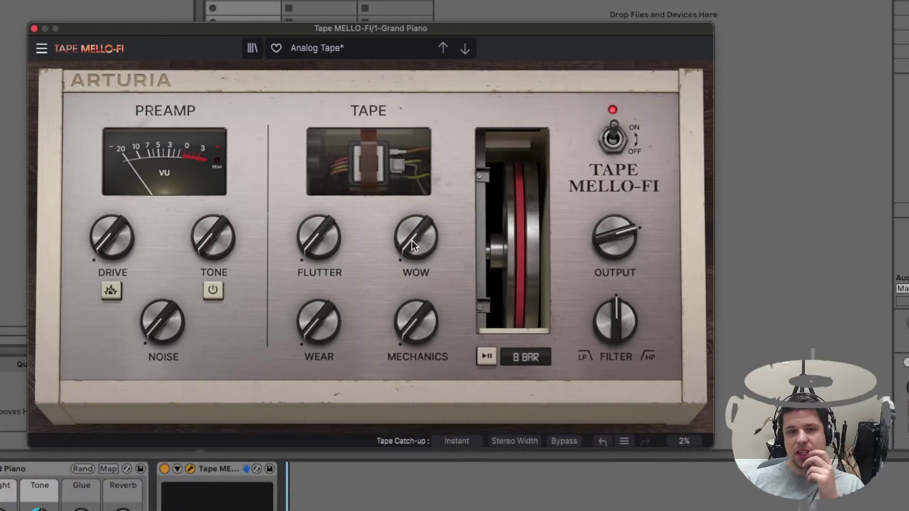
pyautogui.moveTo(412, 241); pyautogui.dragTo(412, 182)
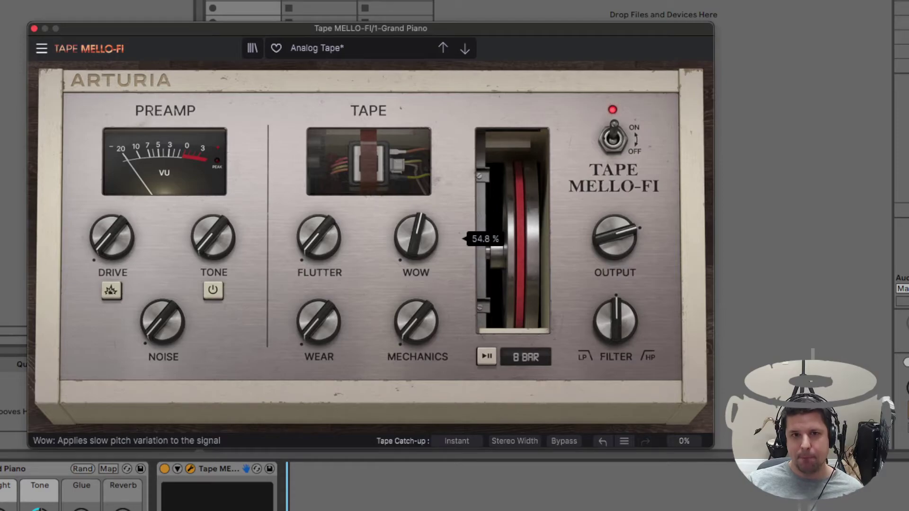
pyautogui.moveTo(412, 245)
pyautogui.mouseDown()
pyautogui.moveTo(413, 235)
pyautogui.moveTo(412, 265)
pyautogui.moveTo(412, 241)
pyautogui.mouseUp()
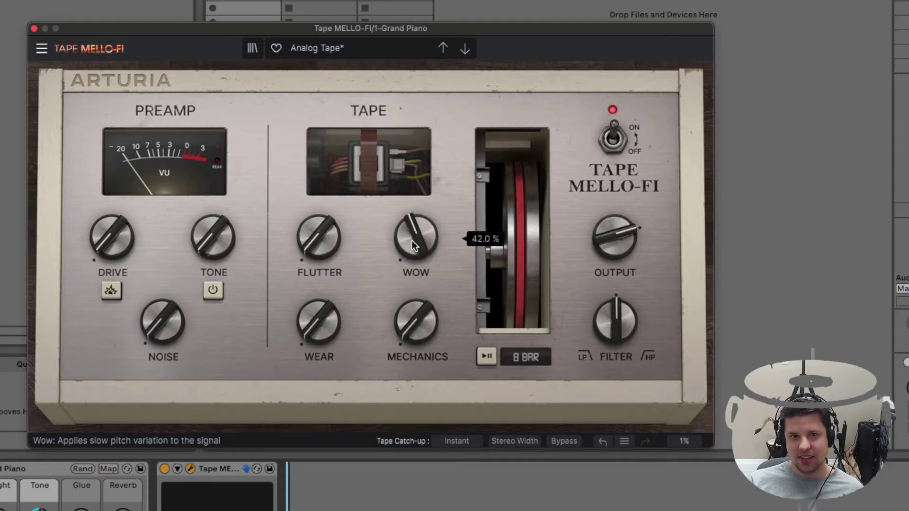
pyautogui.doubleClick(417, 239)
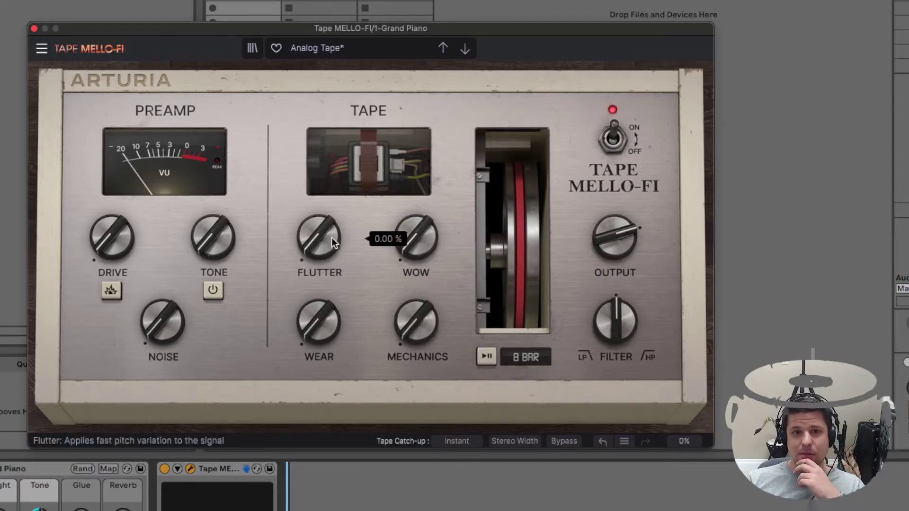
pyautogui.moveTo(421, 245)
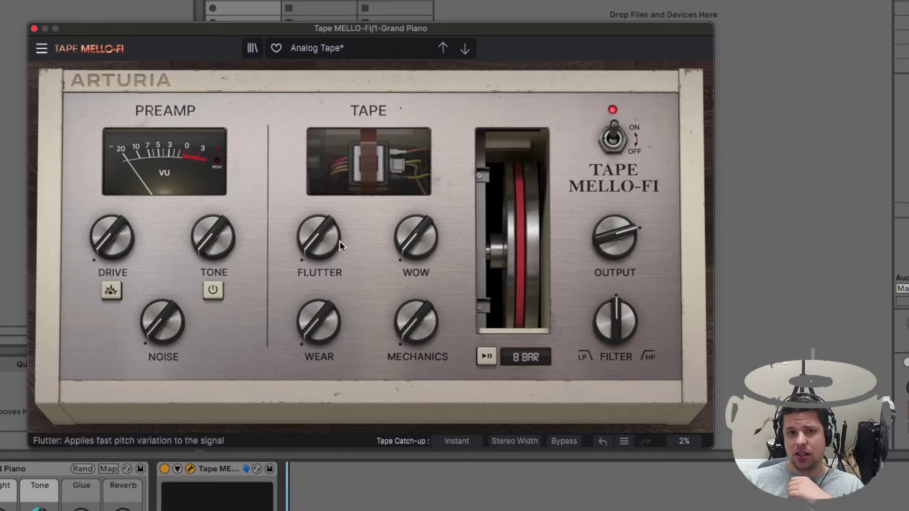
pyautogui.moveTo(340, 241)
pyautogui.moveTo(335, 241)
pyautogui.mouseDown()
pyautogui.moveTo(335, 213)
pyautogui.moveTo(334, 242)
pyautogui.mouseUp()
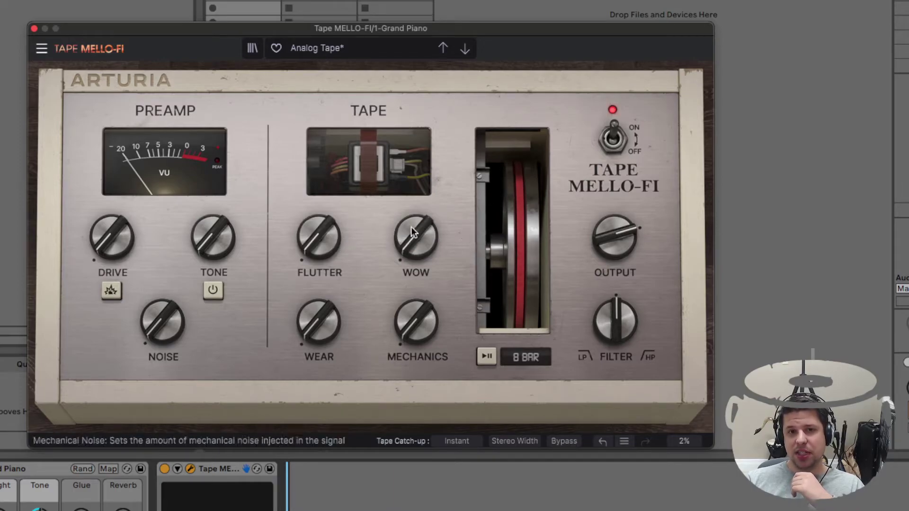
pyautogui.moveTo(412, 226)
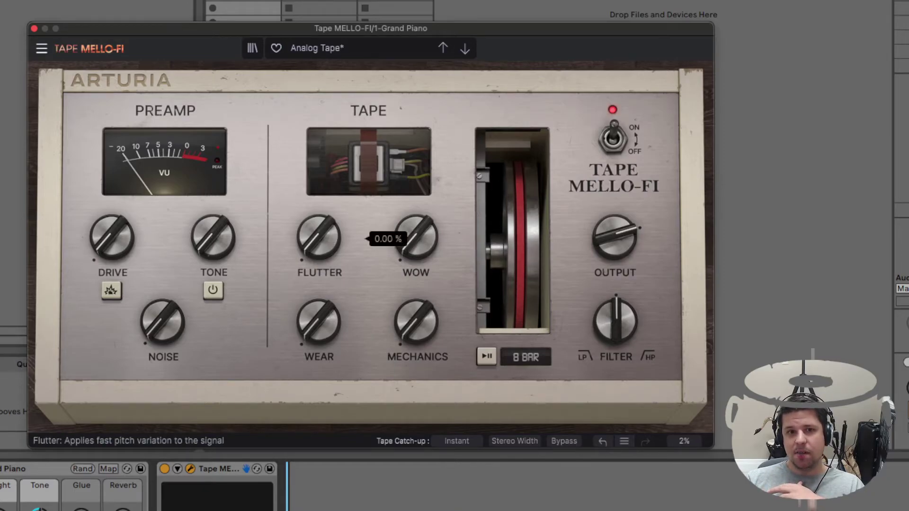
pyautogui.moveTo(330, 238)
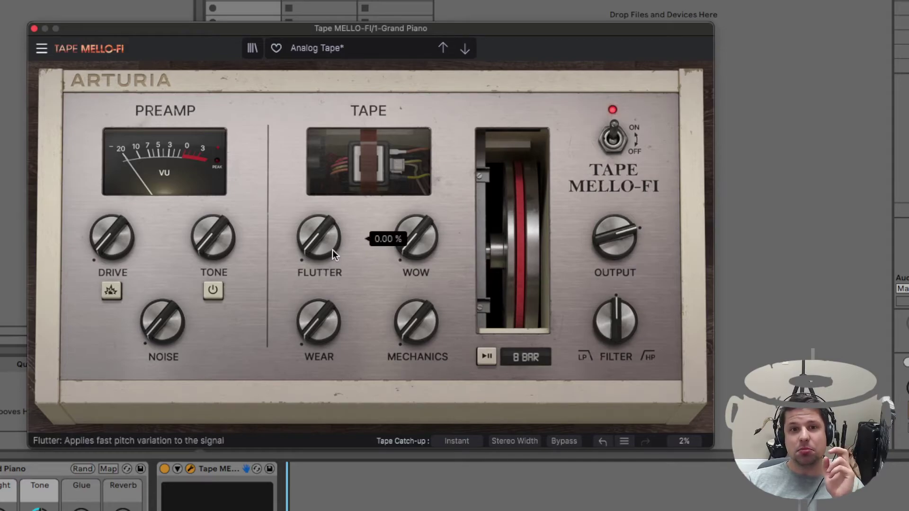
pyautogui.moveTo(419, 251)
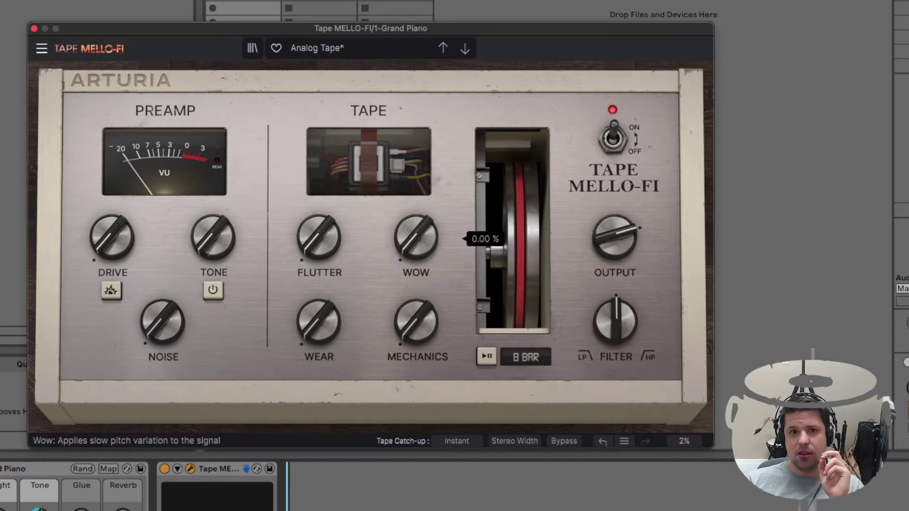
# Raise Wow to about 65.6 % to hear the stronger slow pitch drift and reset it to 0 %
pyautogui.moveTo(428, 254); pyautogui.dragTo(428, 258)
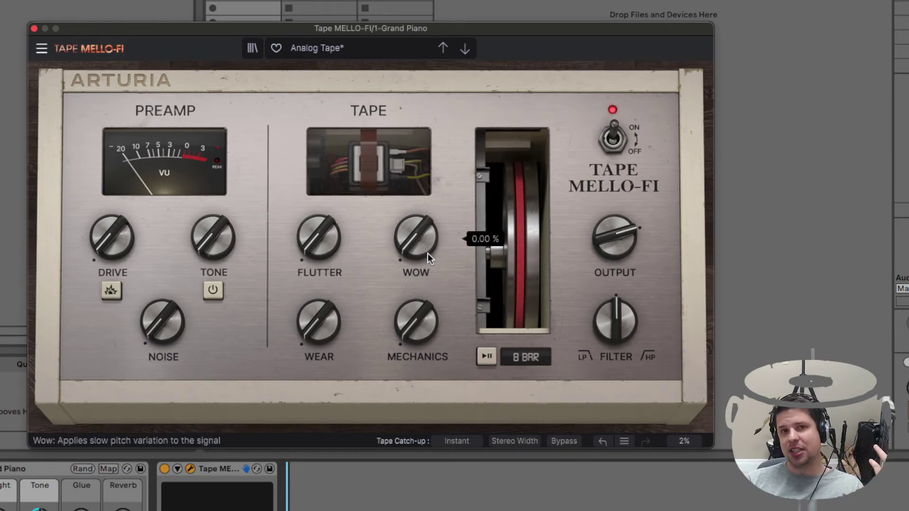
pyautogui.moveTo(427, 254)
pyautogui.mouseDown()
pyautogui.moveTo(427, 236)
pyautogui.moveTo(426, 252)
pyautogui.mouseUp()
pyautogui.scroll(3, 426, 253)
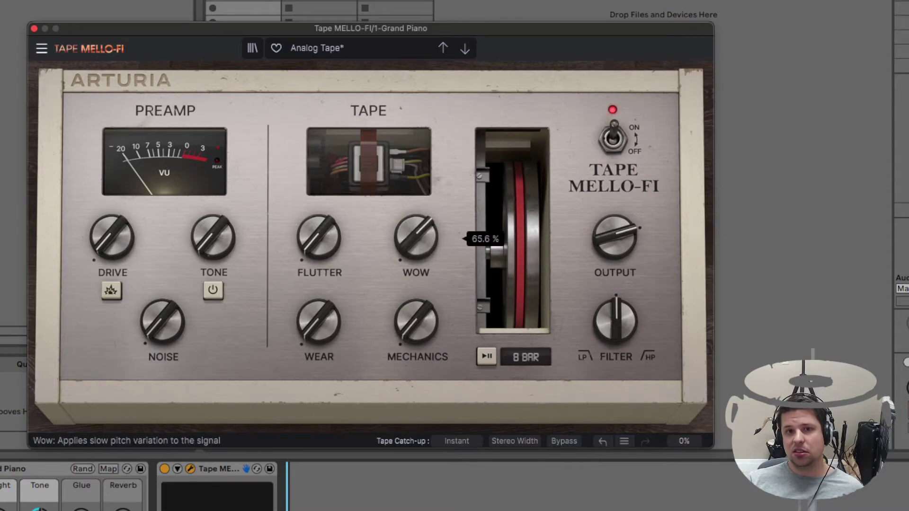
pyautogui.doubleClick(426, 252)
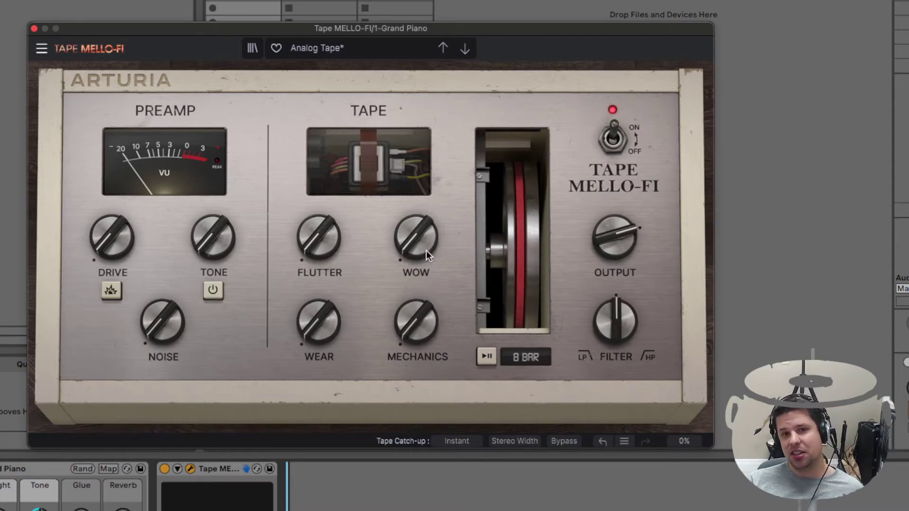
pyautogui.moveTo(413, 246)
pyautogui.mouseDown()
pyautogui.moveTo(412, 209)
pyautogui.moveTo(413, 248)
pyautogui.mouseUp()
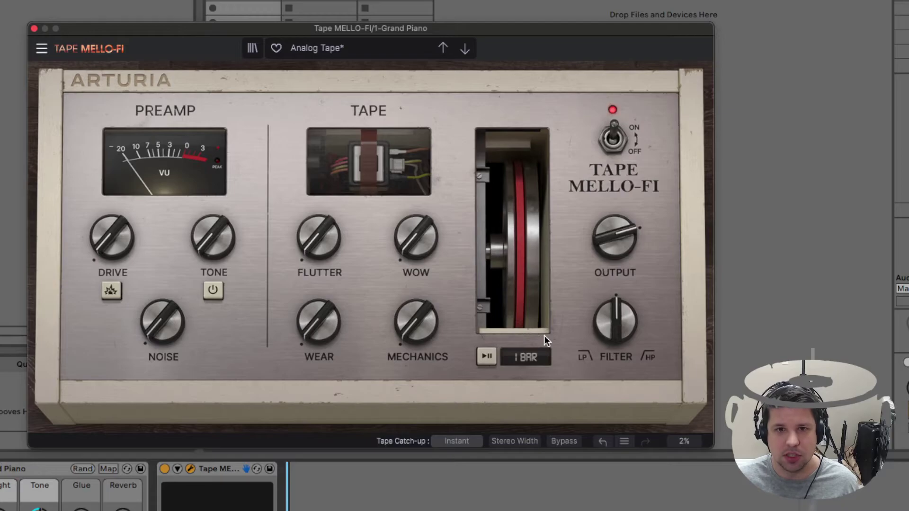
# Audition the tape stop and restart at the 1 Bar stop speed with instant catch-up, and review the available stop speeds
pyautogui.click(485, 359)
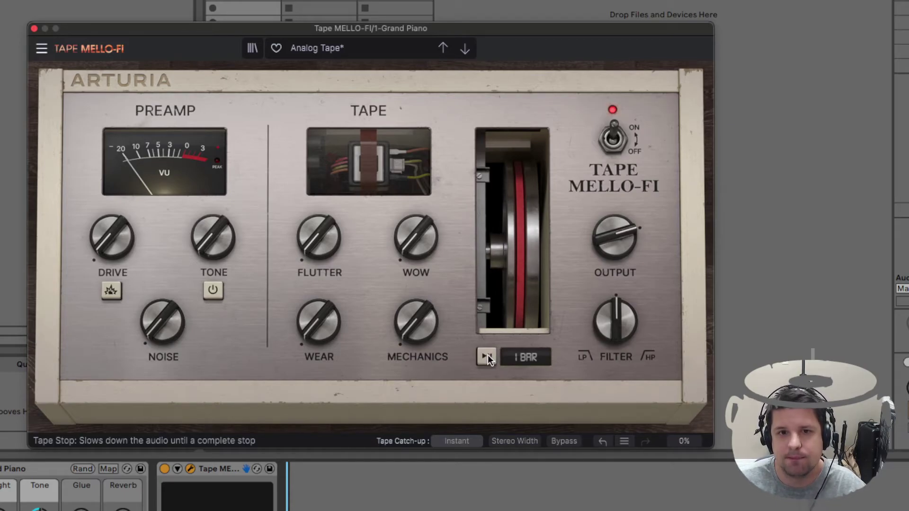
pyautogui.click(487, 355)
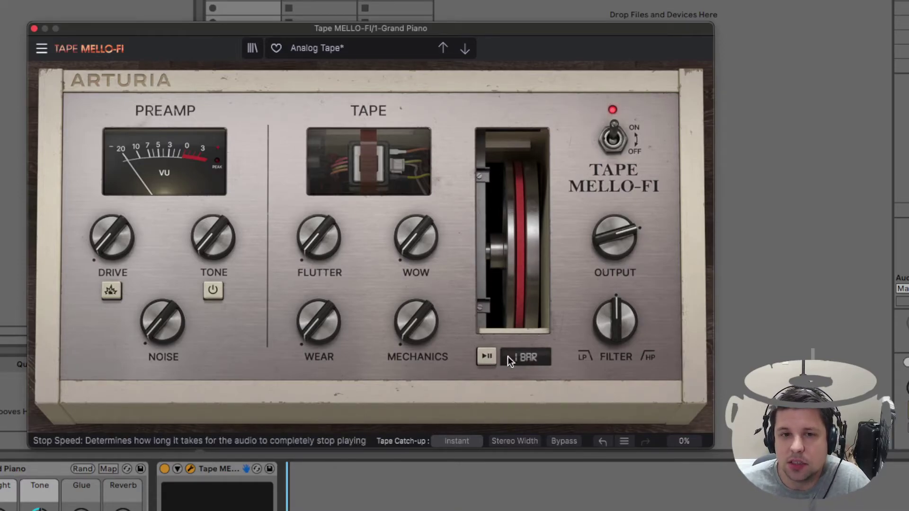
pyautogui.click(523, 358)
pyautogui.click(523, 359)
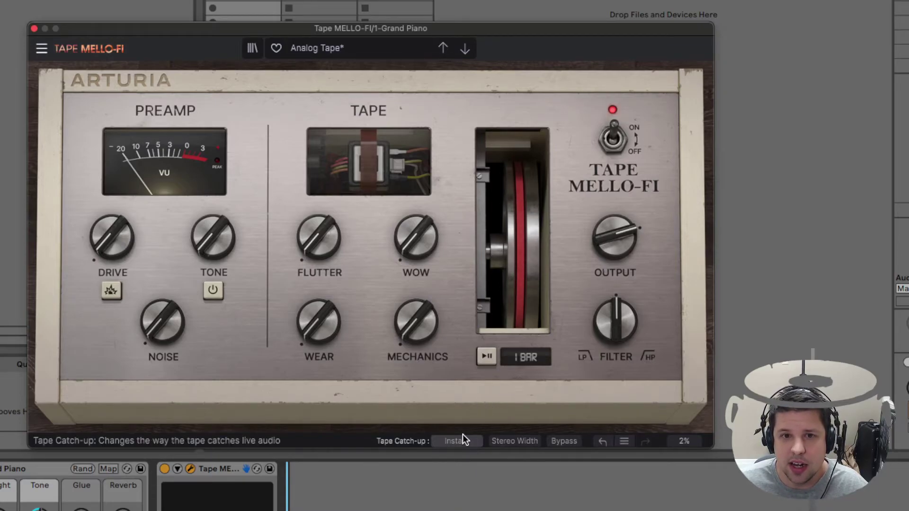
pyautogui.click(520, 357)
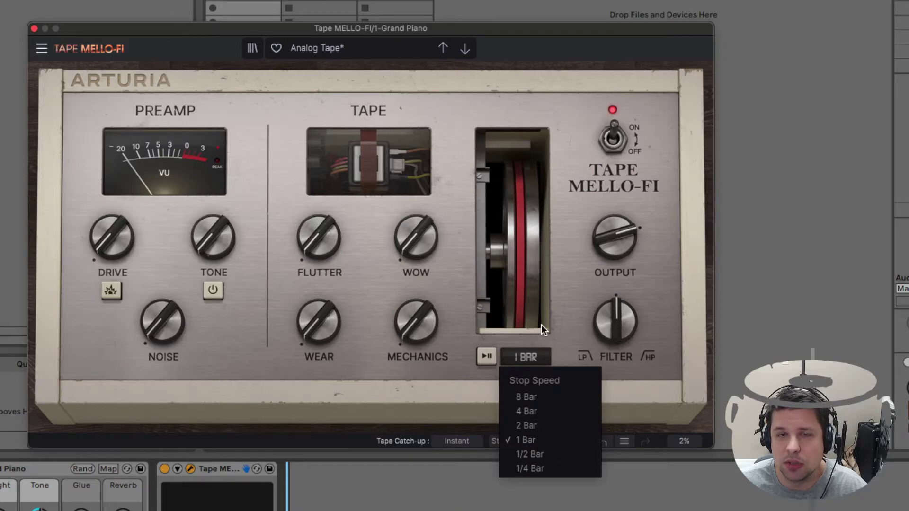
pyautogui.click(558, 335)
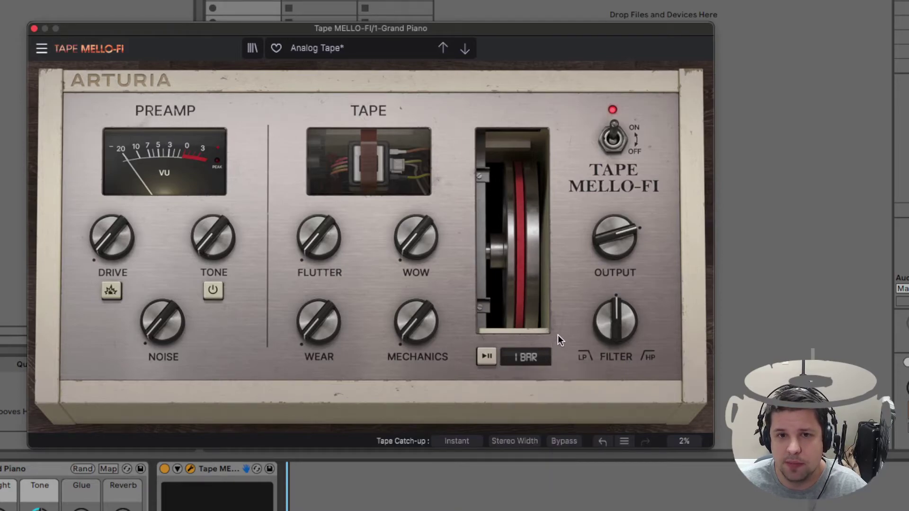
# Set Tape Catch-up to Fast-Forward and audition how the piano catches up by stopping and restarting the tape
pyautogui.click(458, 440)
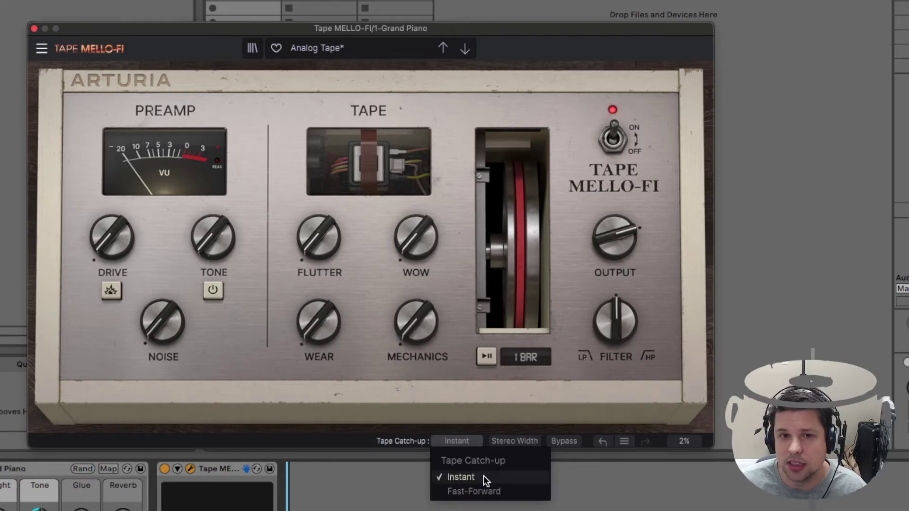
pyautogui.click(475, 490)
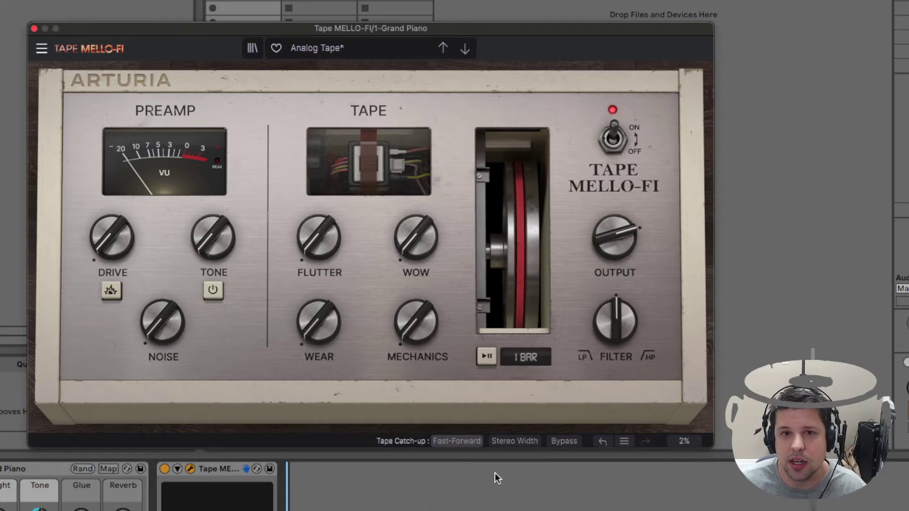
pyautogui.click(488, 355)
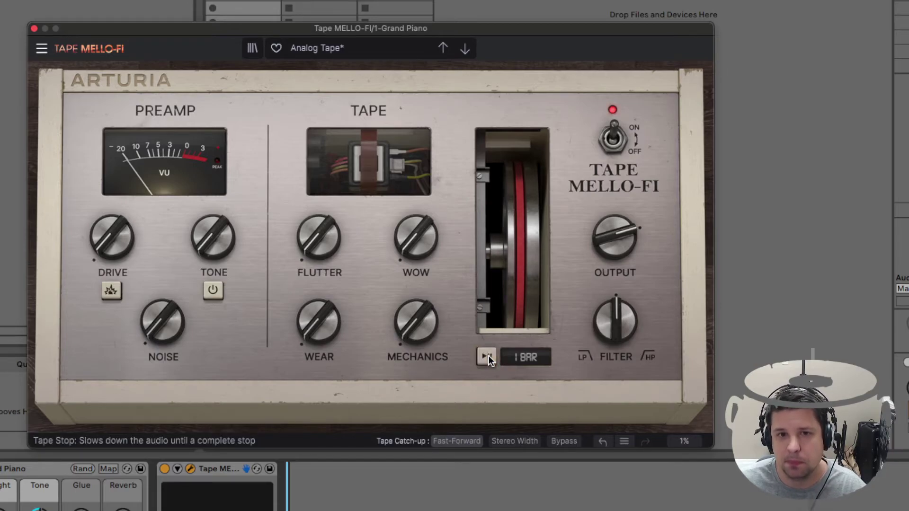
pyautogui.click(488, 356)
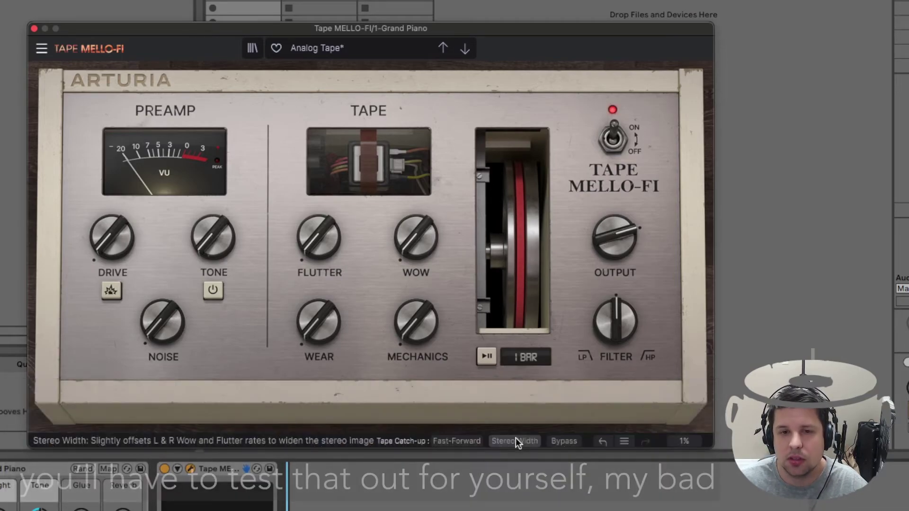
# Bypass the whole tape unit to hear the unprocessed piano signal
pyautogui.click(569, 440)
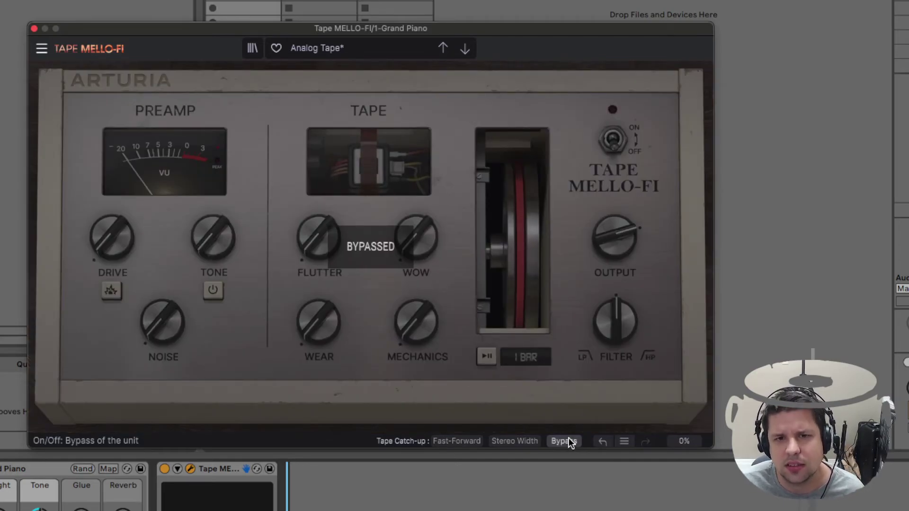
# Take the tape unit out of bypass, switching the bypass on and off once more to demonstrate it
pyautogui.click(568, 440)
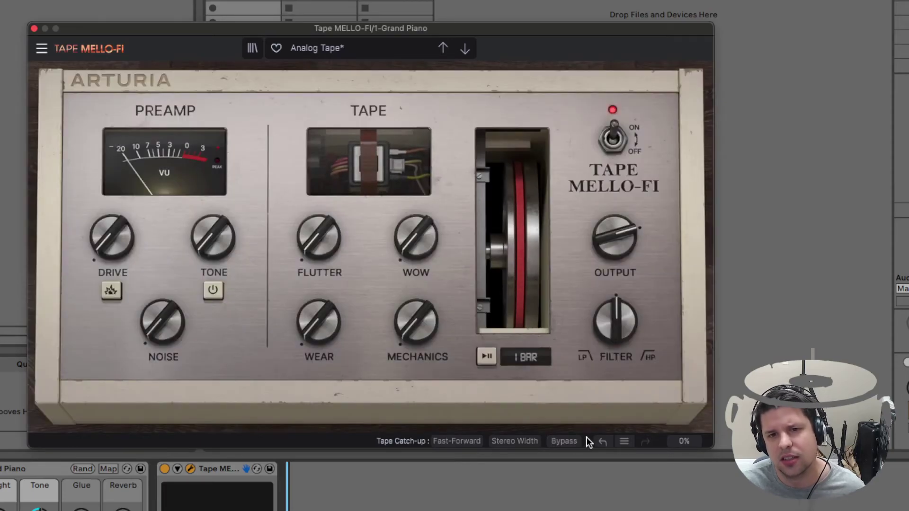
pyautogui.click(560, 440)
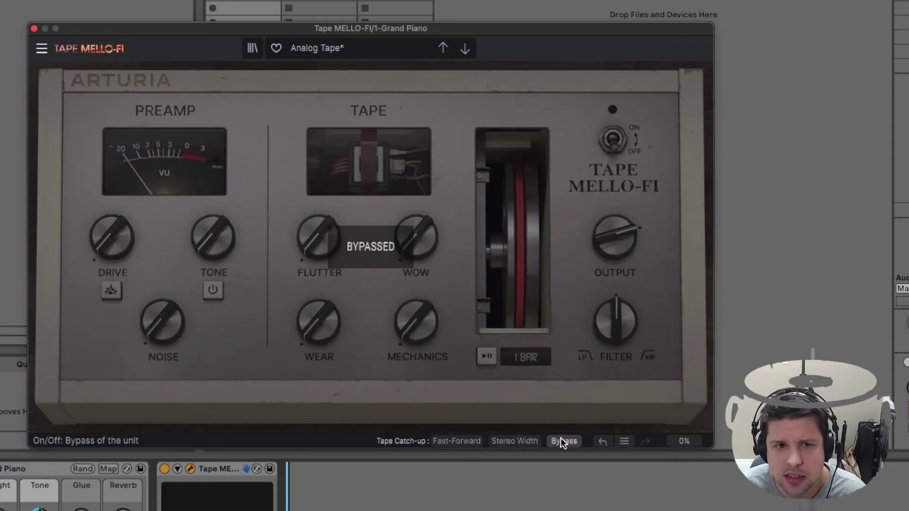
pyautogui.click(560, 440)
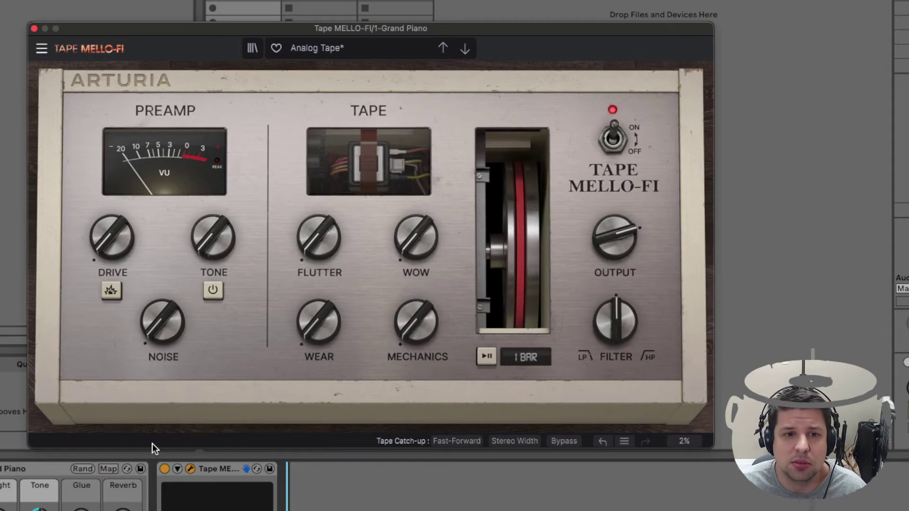
# Deactivate the Tape MELLO-FI device in the piano track's device chain and reactivate it as an alternative bypass
pyautogui.click(165, 470)
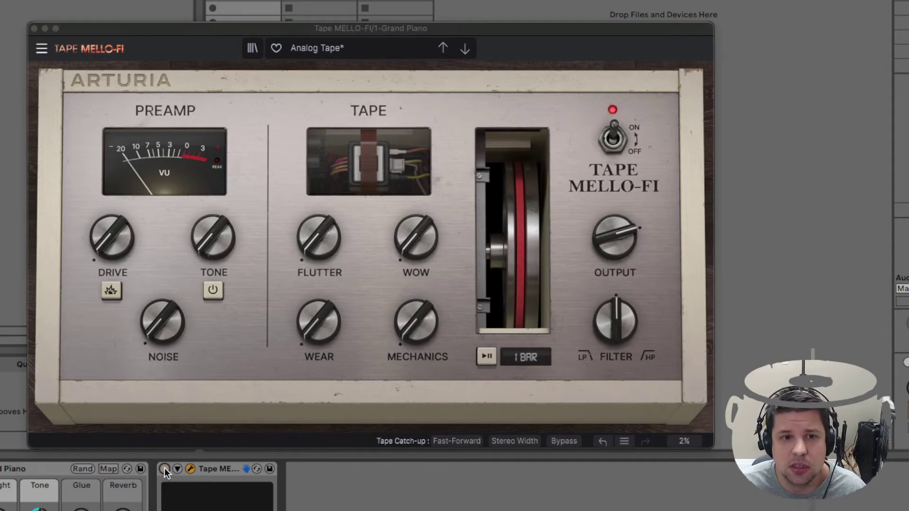
pyautogui.click(165, 469)
pyautogui.click(582, 417)
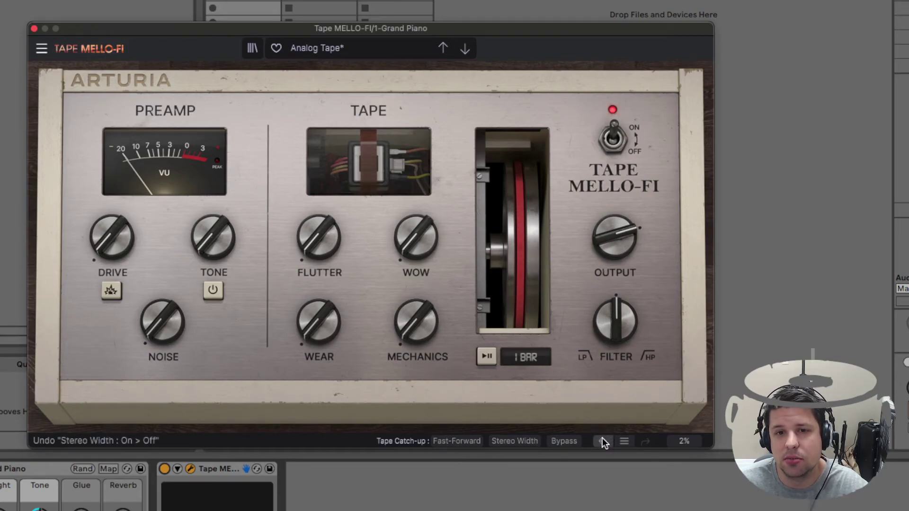
# Examine the plug-in's edit history from the latest stereo width changes back to the early Drive edits, and close the list
pyautogui.click(624, 442)
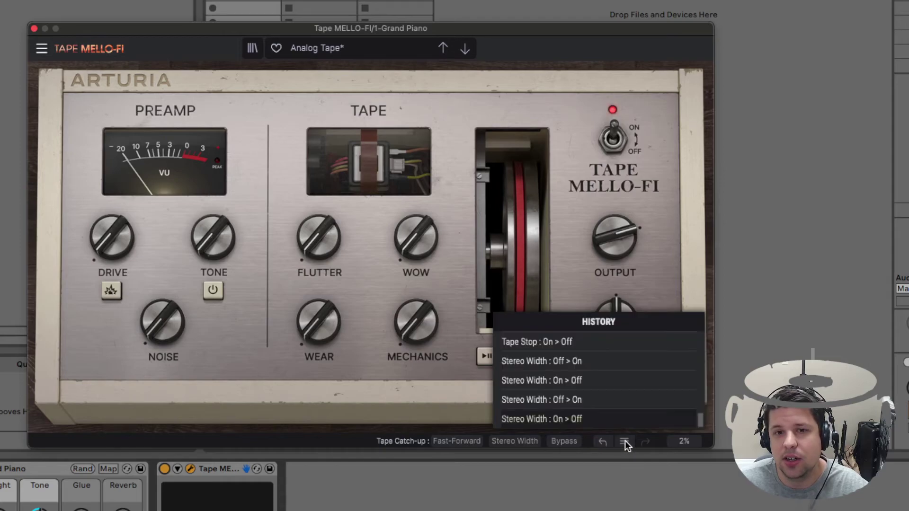
pyautogui.scroll(3, 615, 359)
pyautogui.scroll(10, 614, 359)
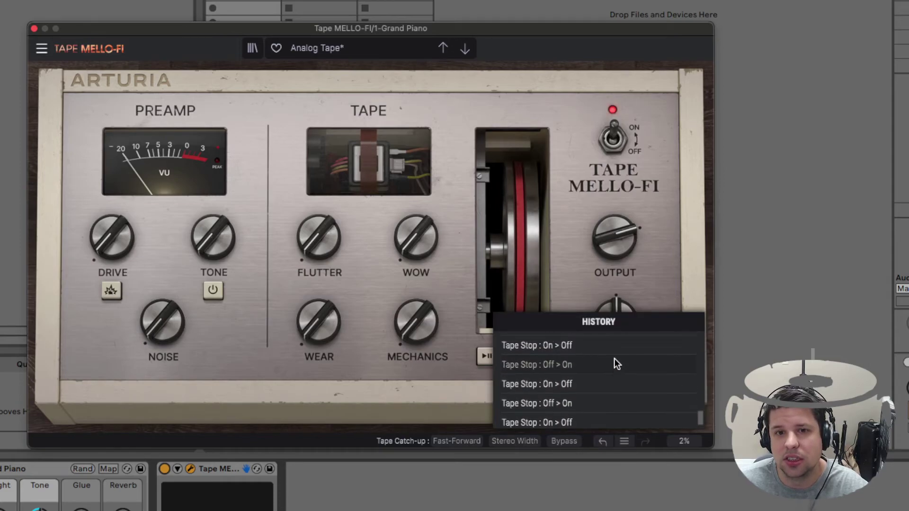
pyautogui.scroll(8, 614, 359)
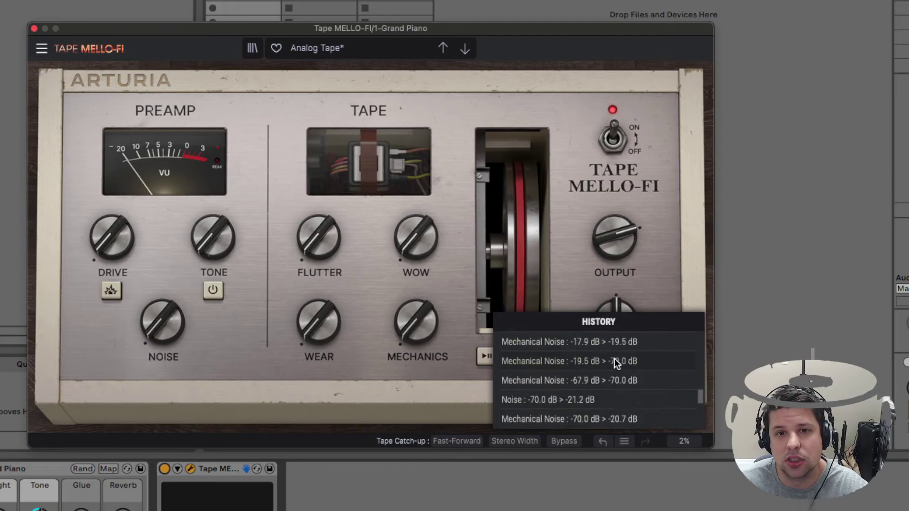
pyautogui.scroll(8, 615, 358)
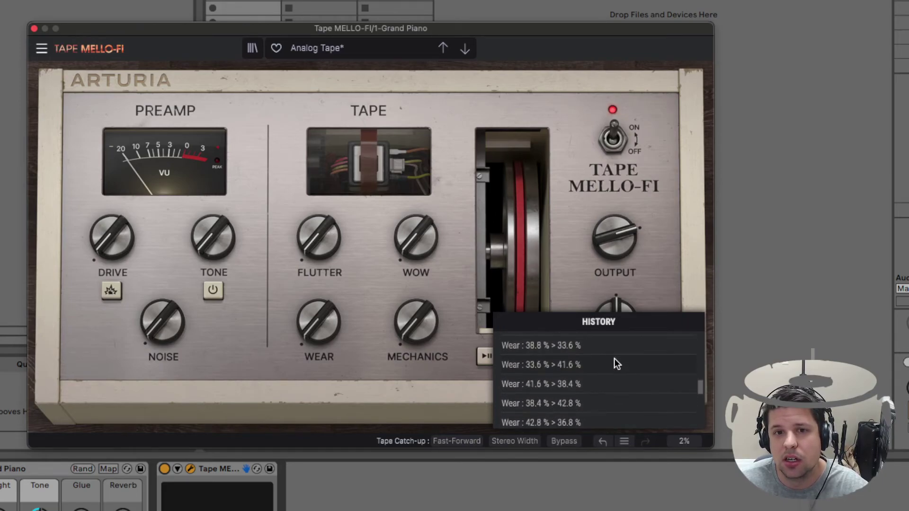
pyautogui.scroll(8, 614, 358)
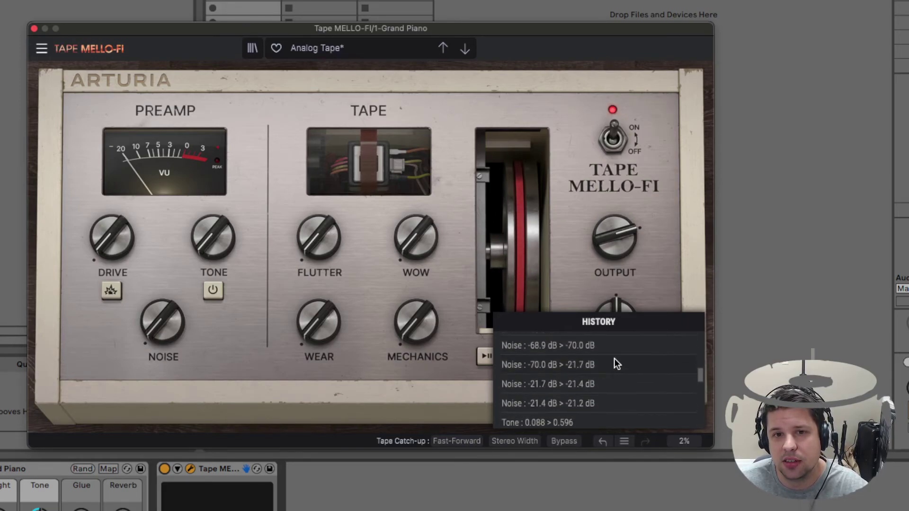
pyautogui.scroll(8, 615, 358)
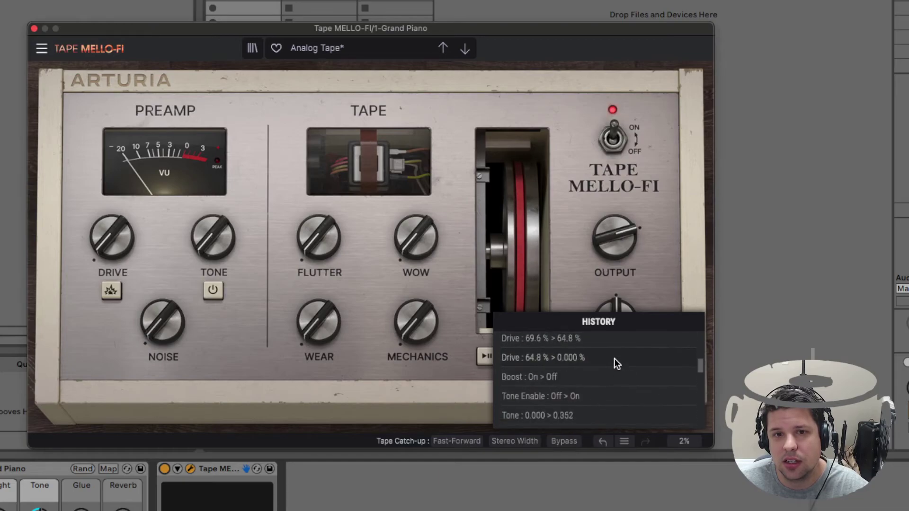
pyautogui.scroll(-20, 631, 384)
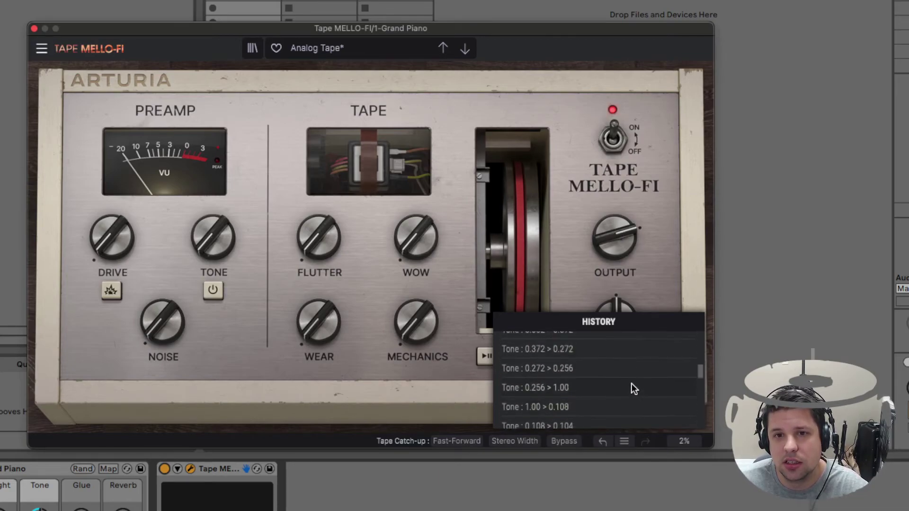
pyautogui.click(409, 405)
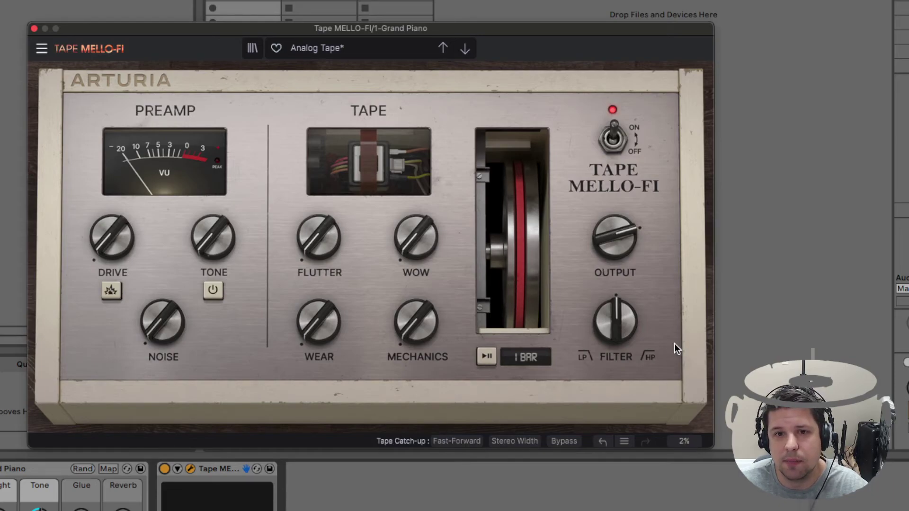
# Flip the tape unit's main power switch off and on twice to demonstrate it
pyautogui.click(616, 131)
pyautogui.click(615, 131)
pyautogui.click(614, 131)
pyautogui.click(615, 132)
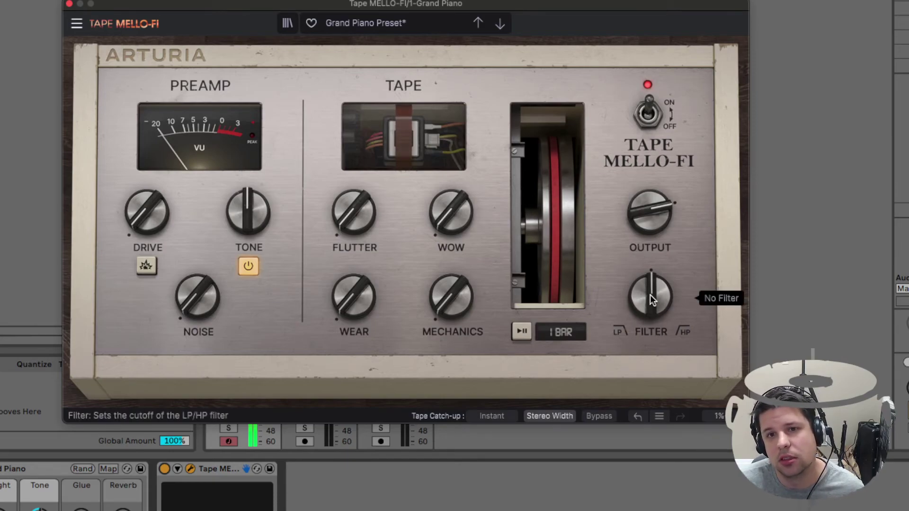
# Audition the Filter at 100% LowPass, 100% HiPass and 90% LowPass, and reset it to No Filter
pyautogui.moveTo(650, 295); pyautogui.dragTo(650, 372)
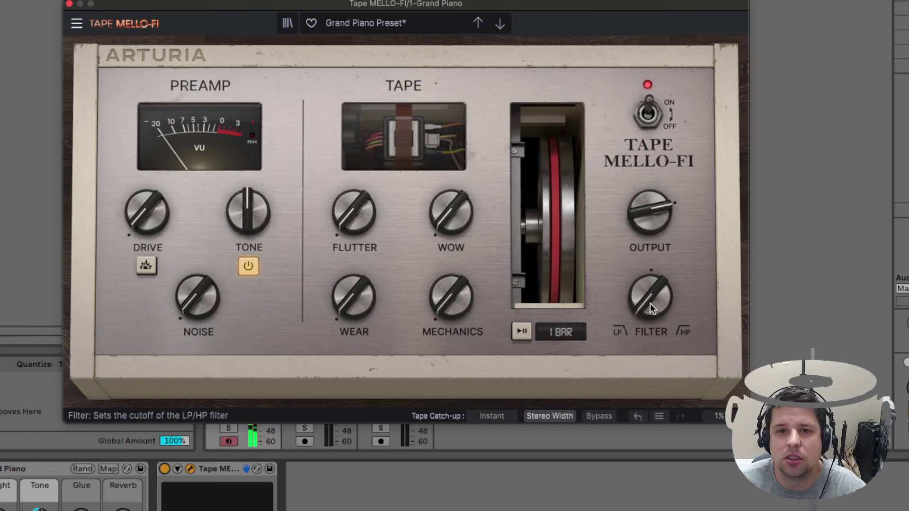
pyautogui.moveTo(652, 303)
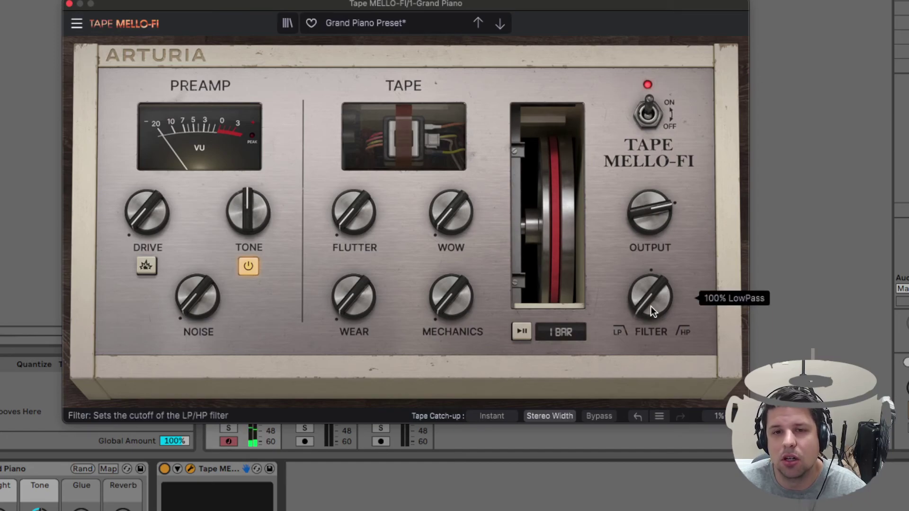
pyautogui.moveTo(653, 301); pyautogui.dragTo(653, 251)
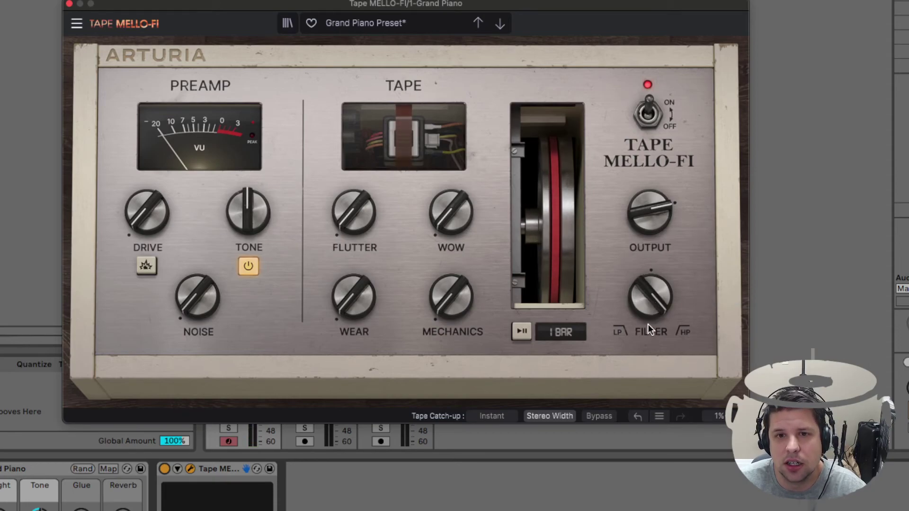
pyautogui.moveTo(653, 302)
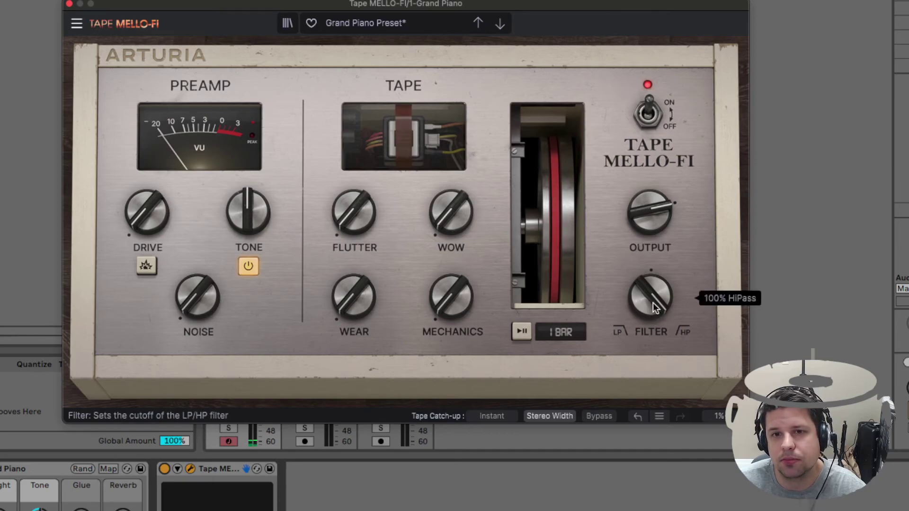
pyautogui.doubleClick(654, 286)
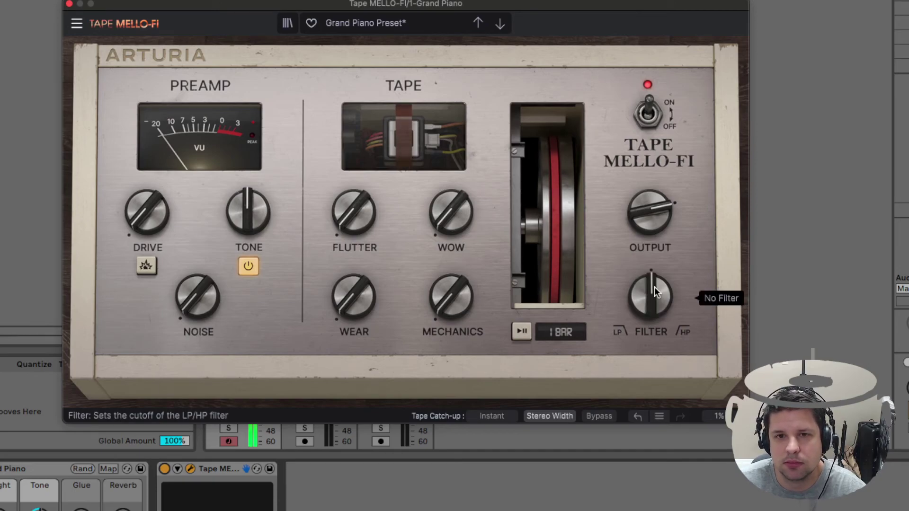
pyautogui.moveTo(647, 306)
pyautogui.mouseDown()
pyautogui.moveTo(647, 320)
pyautogui.moveTo(654, 303)
pyautogui.moveTo(655, 312)
pyautogui.mouseUp()
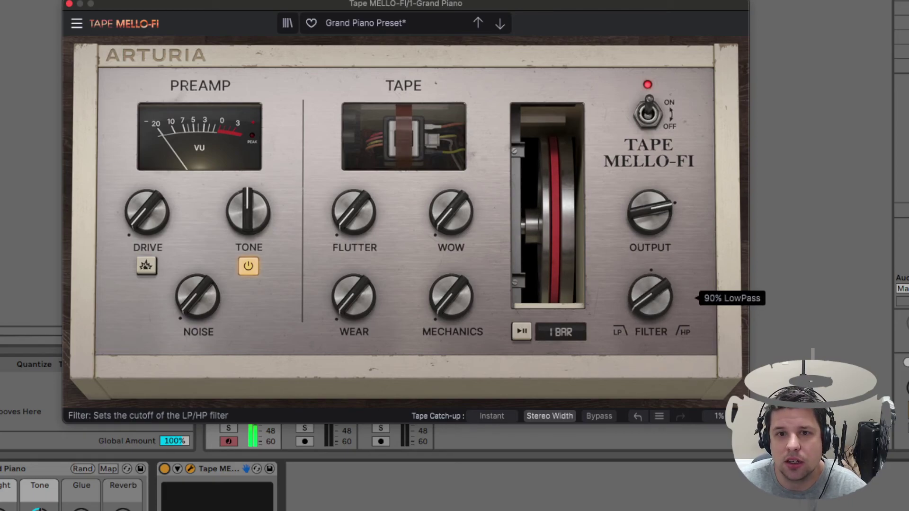
pyautogui.doubleClick(650, 294)
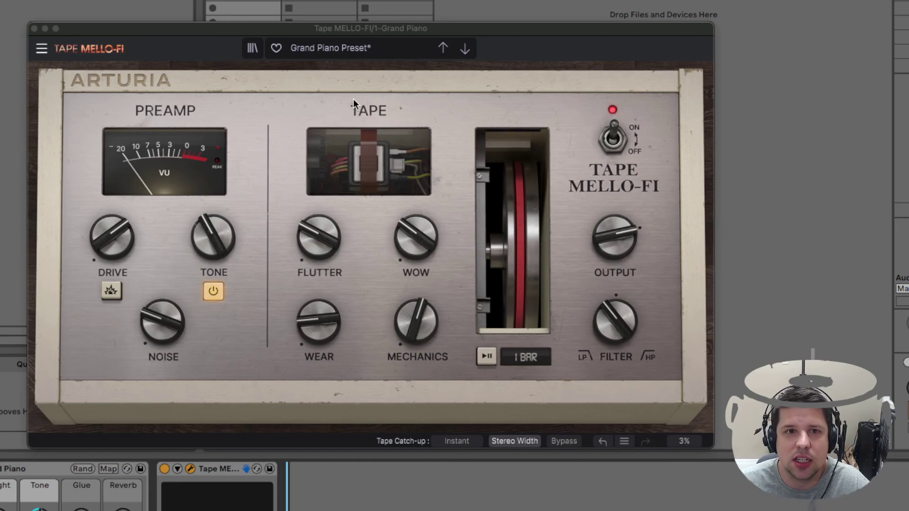
# Open the Save Preset As dialog and review the name and author fields for the current piano preset
pyautogui.click(42, 49)
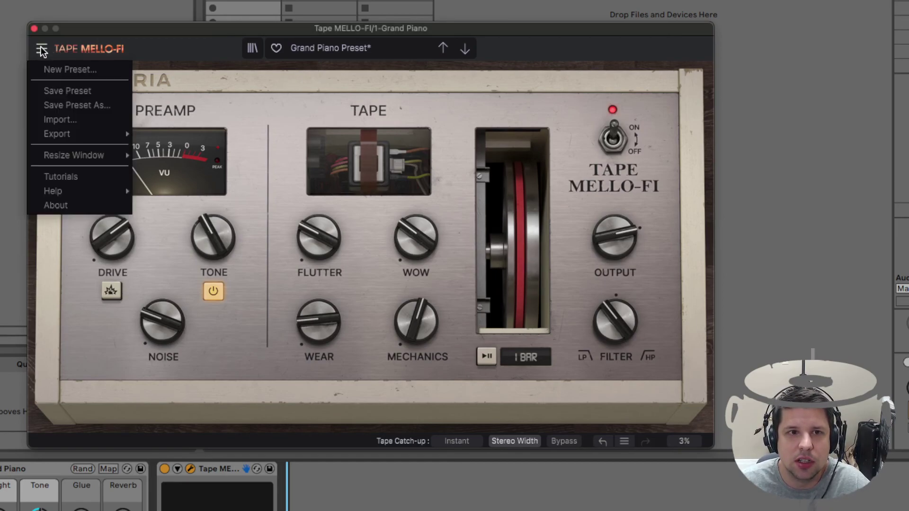
pyautogui.click(70, 106)
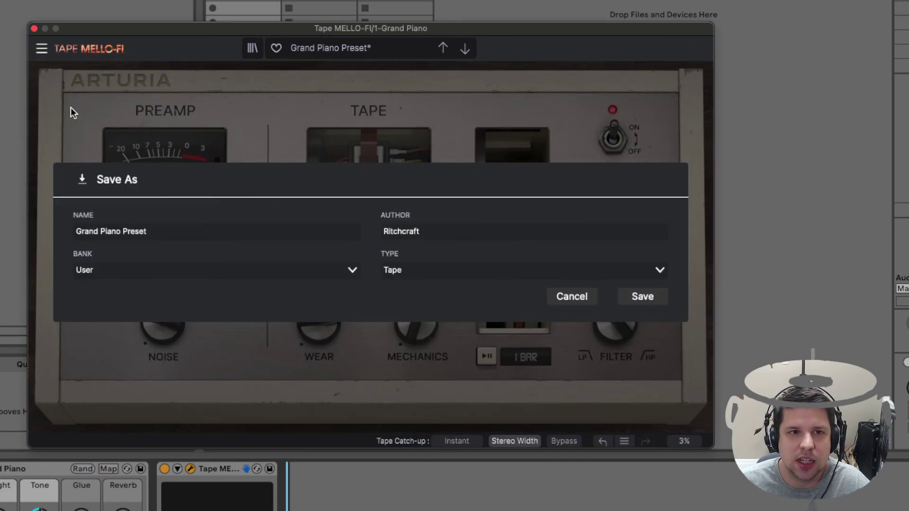
pyautogui.moveTo(142, 233); pyautogui.dragTo(48, 230)
pyautogui.click(161, 230)
pyautogui.click(421, 229)
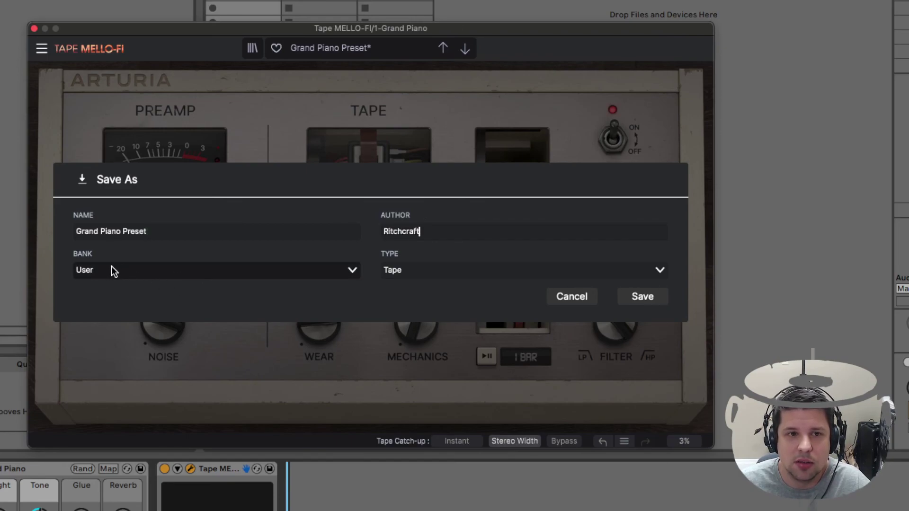
# Review the bank choice and the available preset type categories, including EQ and Other, leaving the type set to Tape
pyautogui.click(341, 270)
pyautogui.click(349, 271)
pyautogui.click(349, 271)
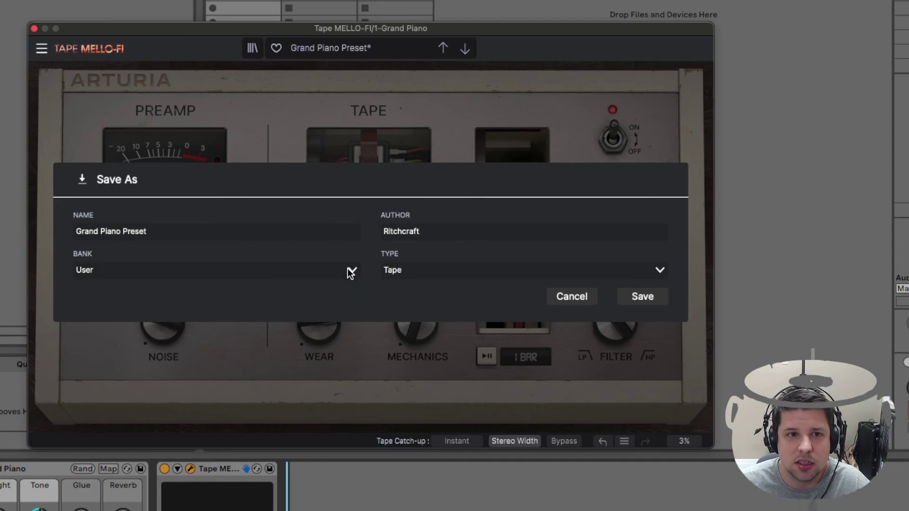
pyautogui.click(657, 270)
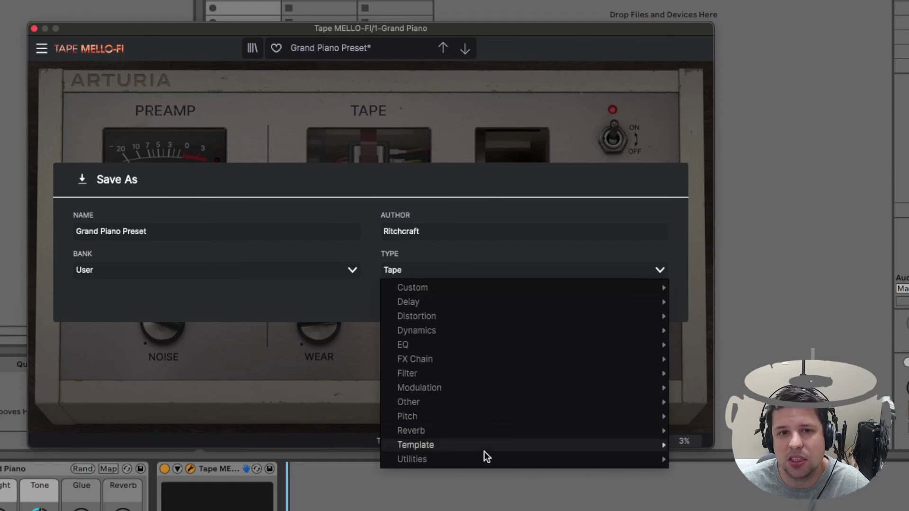
pyautogui.moveTo(539, 346)
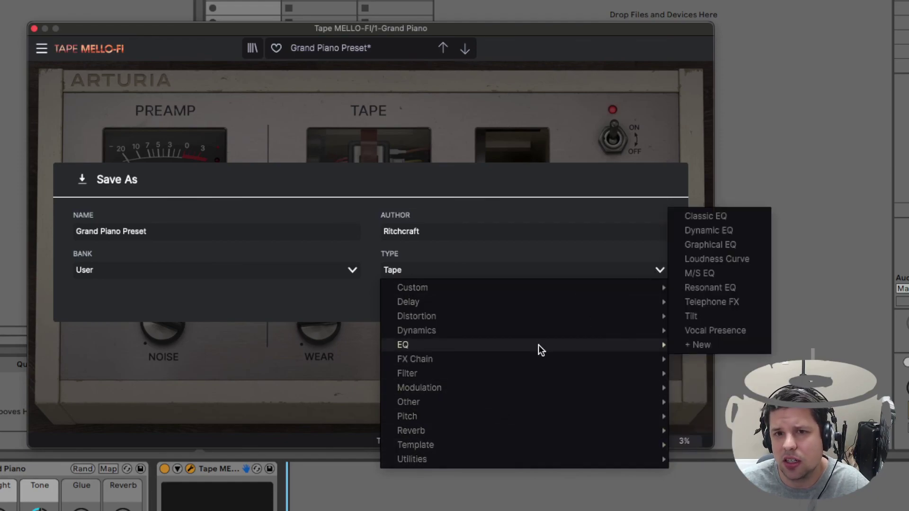
pyautogui.moveTo(532, 399)
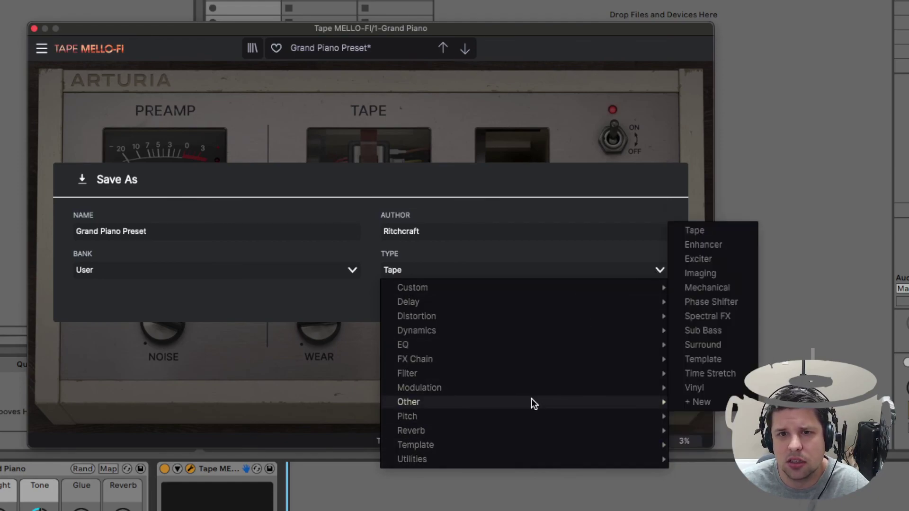
pyautogui.click(476, 267)
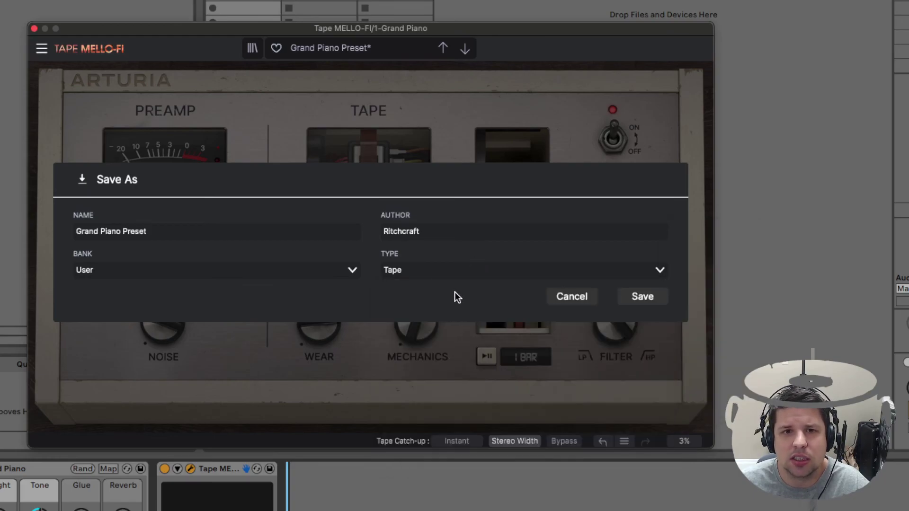
# Try to save the preset as Grand Piano Preset, decline overwriting the existing file, and cancel the save
pyautogui.click(638, 295)
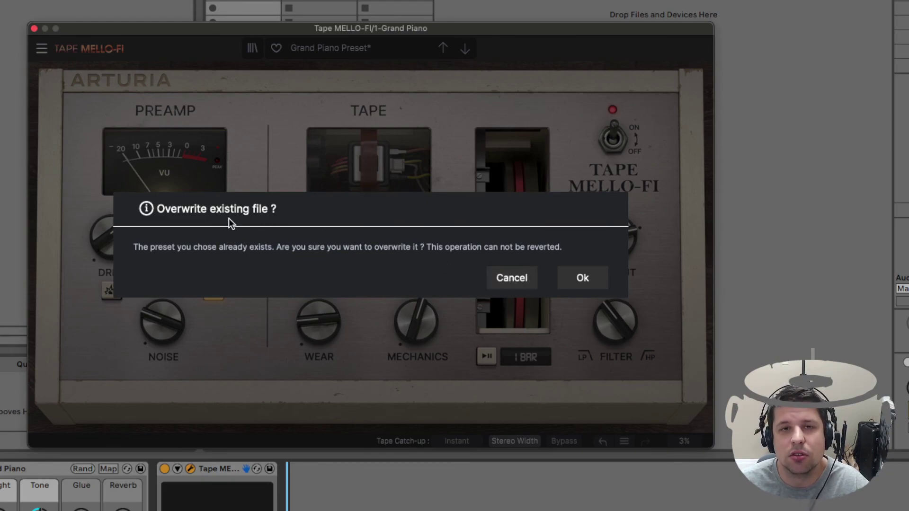
pyautogui.click(512, 285)
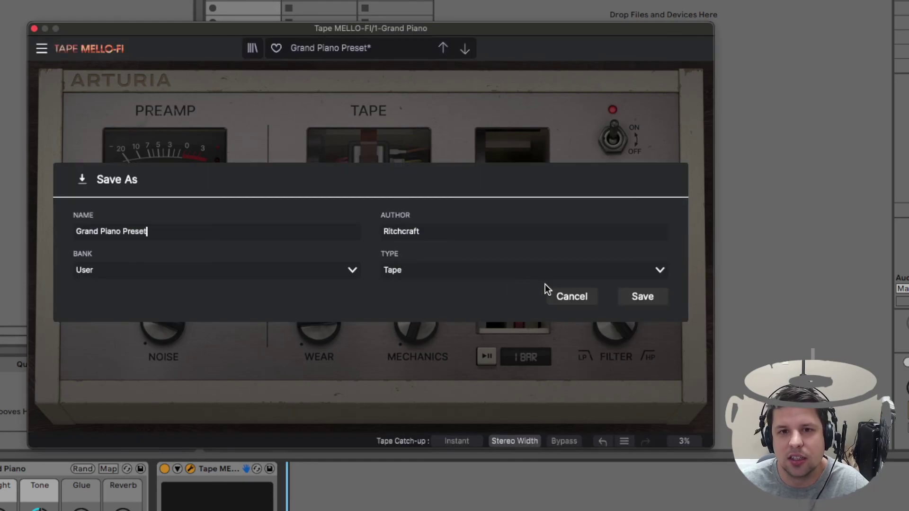
pyautogui.click(570, 296)
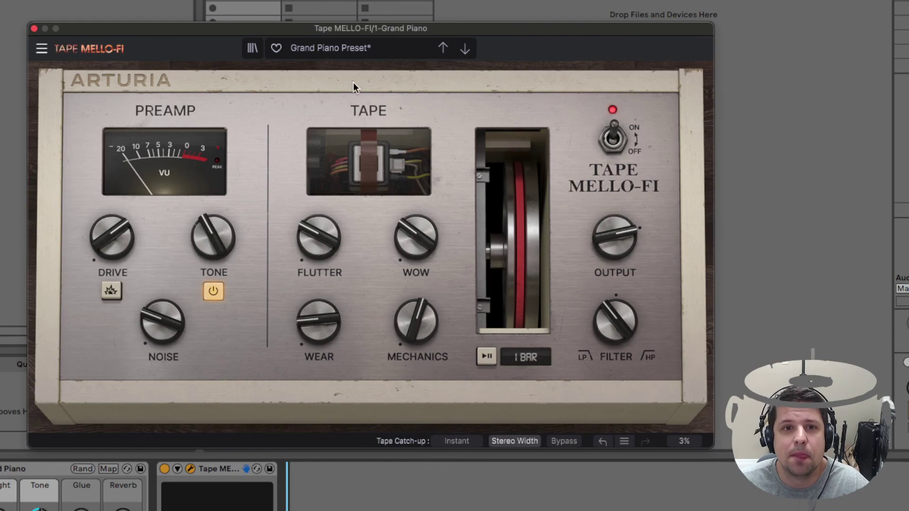